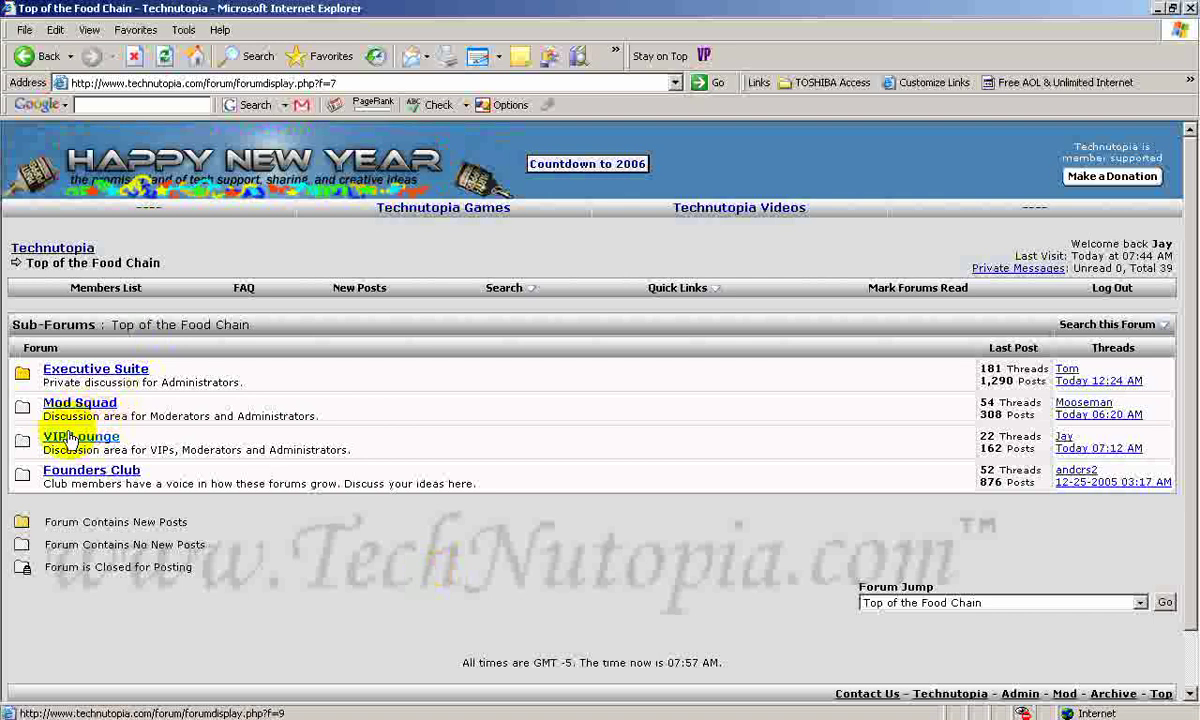
Step: Open the VIP Lounge forum from the Top of the Food Chain sub-forum list
{"action": "left_click", "coordinate": [70, 440]}
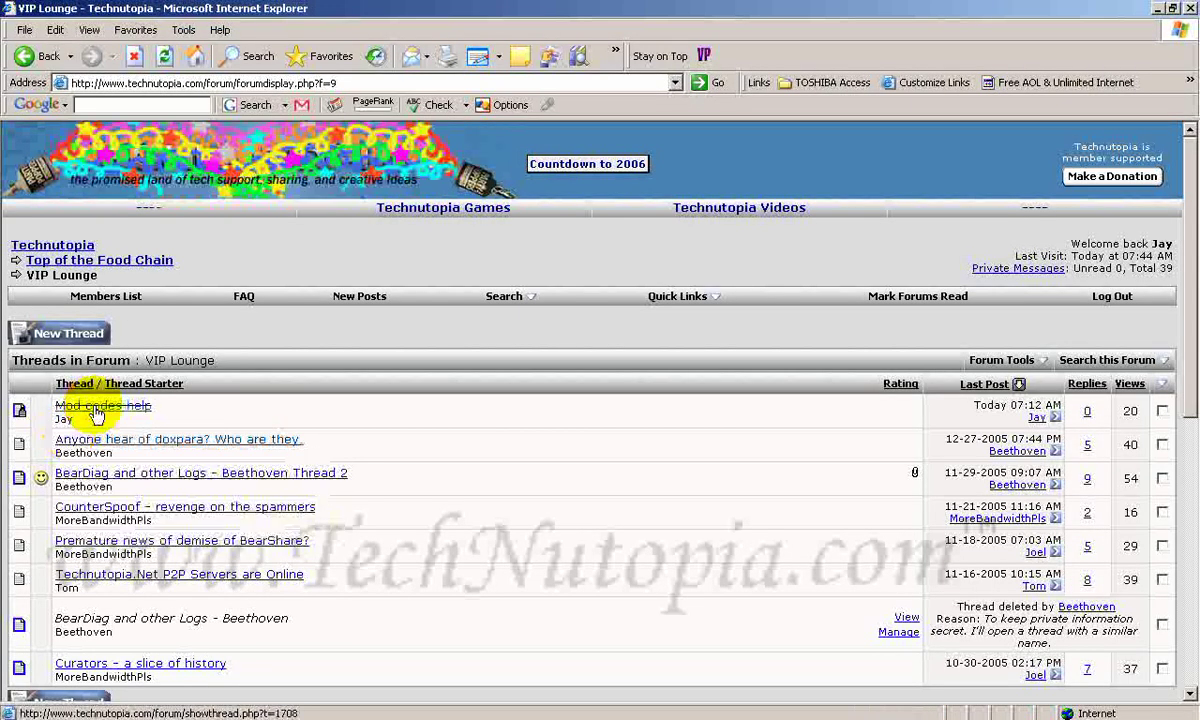
{"action": "mouse_move", "coordinate": [97, 406]}
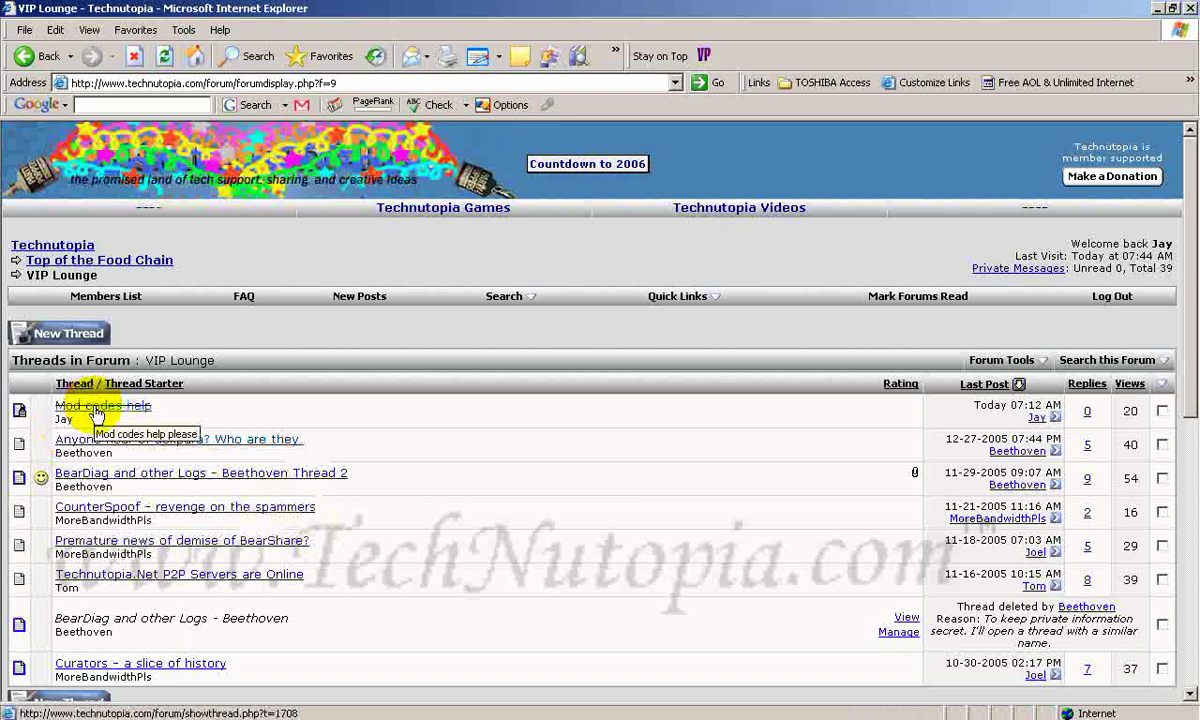
Step: Reopen the closed 'Mod codes help' thread with the Open Thread moderation action
{"action": "left_click", "coordinate": [97, 410]}
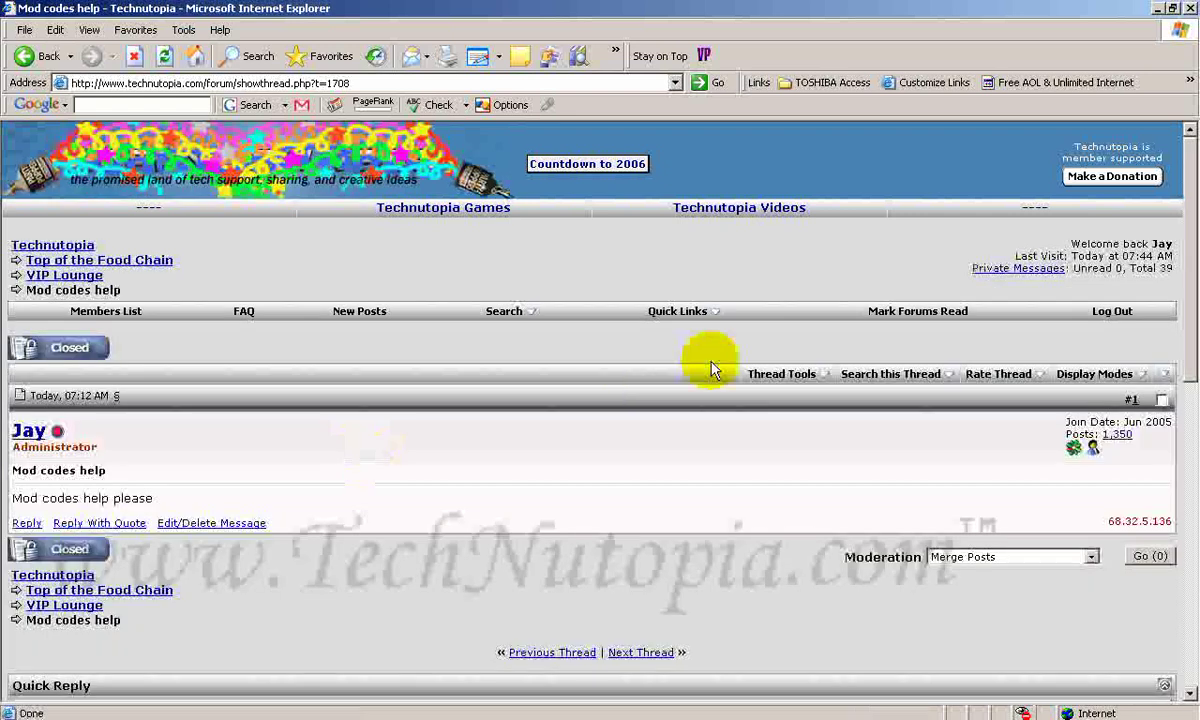
{"action": "left_click", "coordinate": [770, 372]}
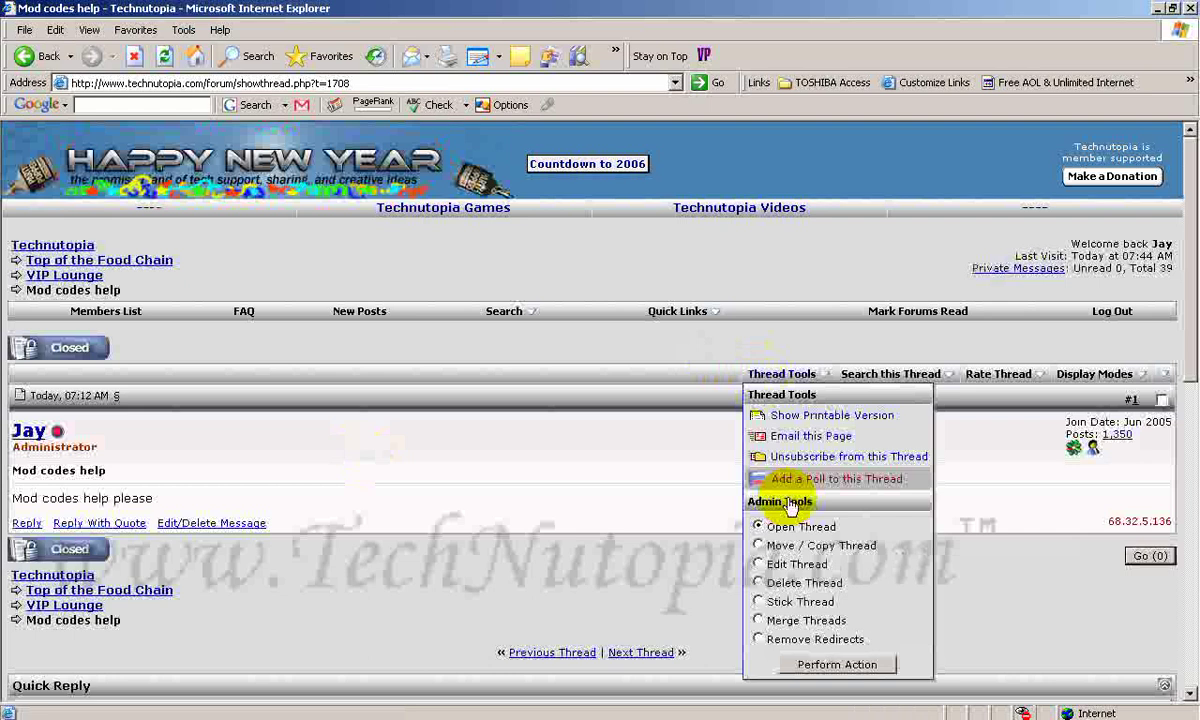
{"action": "left_click", "coordinate": [820, 664]}
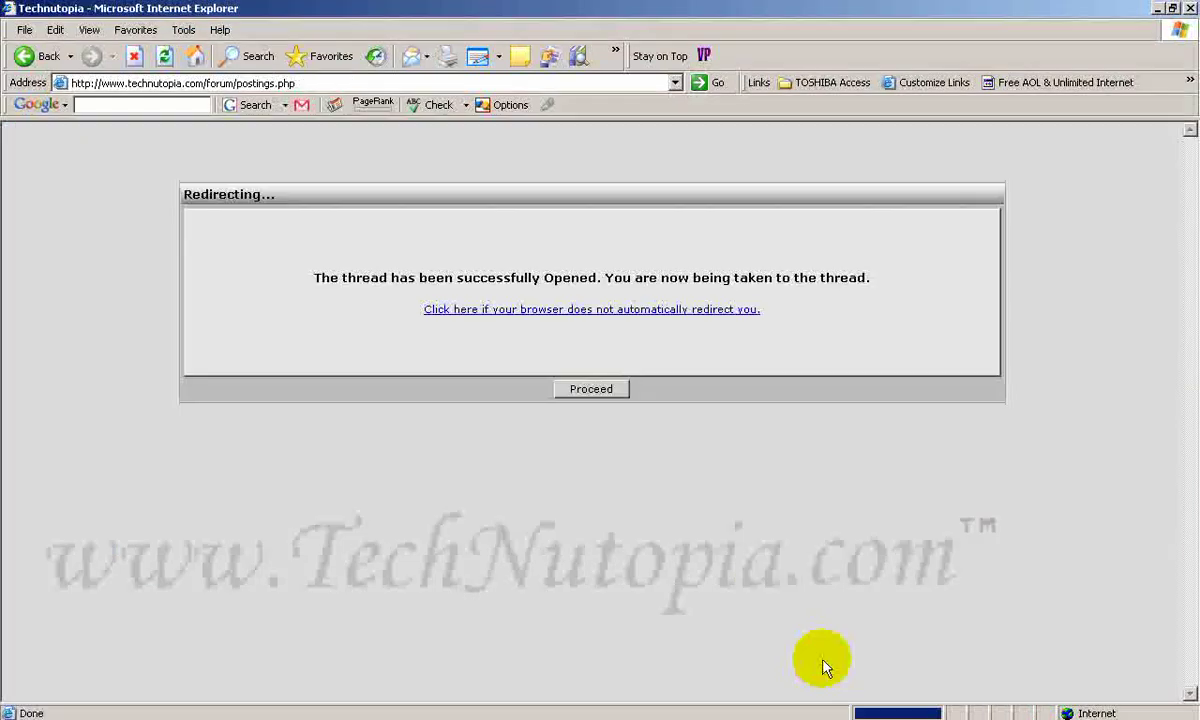
{"action": "left_click", "coordinate": [610, 388]}
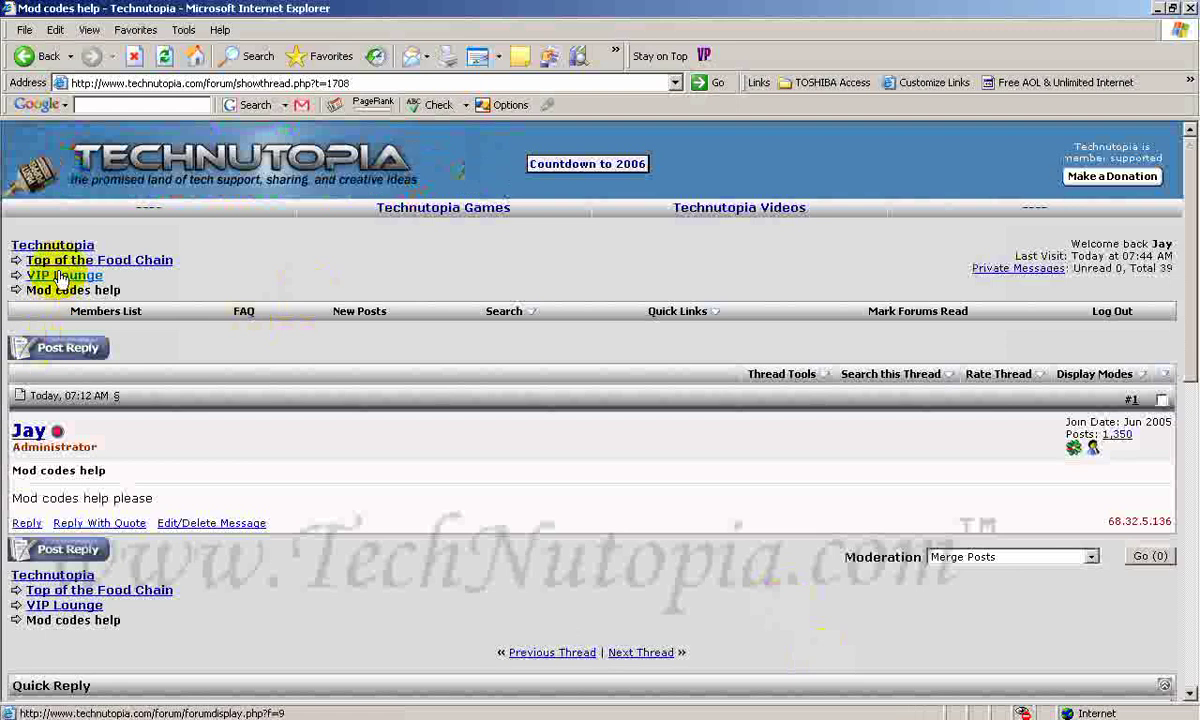
Step: Return to the VIP Lounge thread list via the breadcrumb link
{"action": "left_click", "coordinate": [60, 276]}
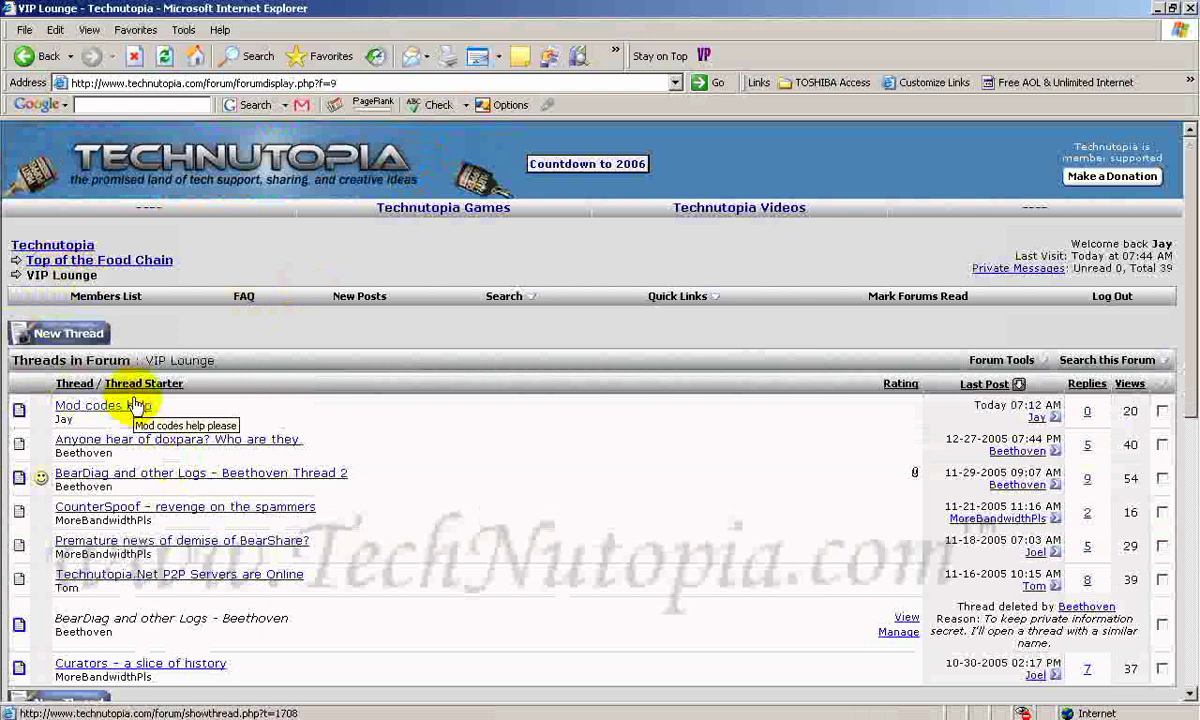
{"action": "mouse_move", "coordinate": [103, 406]}
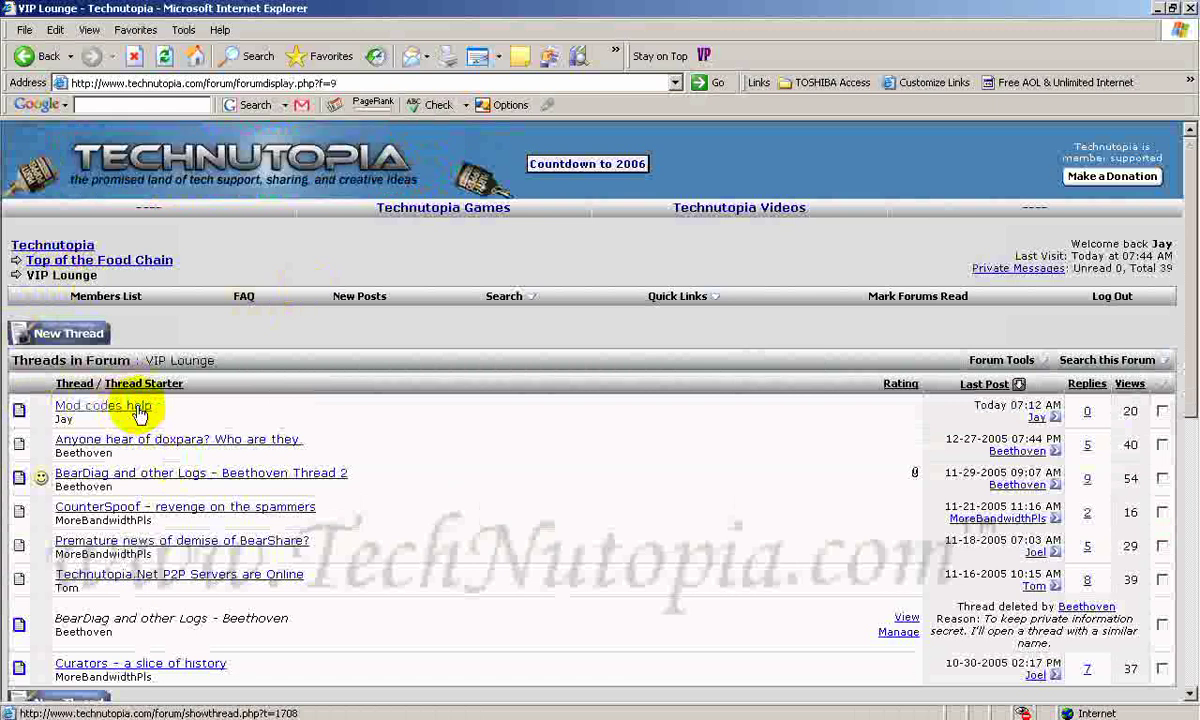
Step: Copy the 'Mod codes help' thread into the Mod Squad forum using Move / Copy Thread
{"action": "left_click", "coordinate": [137, 408]}
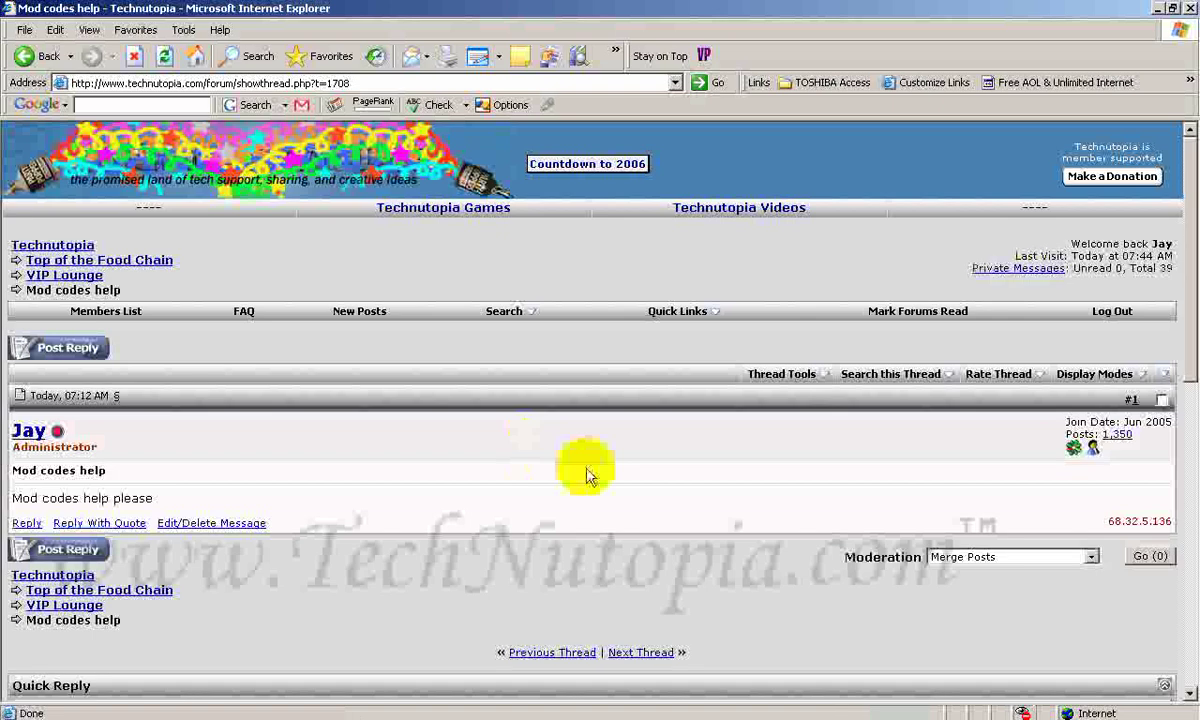
{"action": "left_click", "coordinate": [788, 378]}
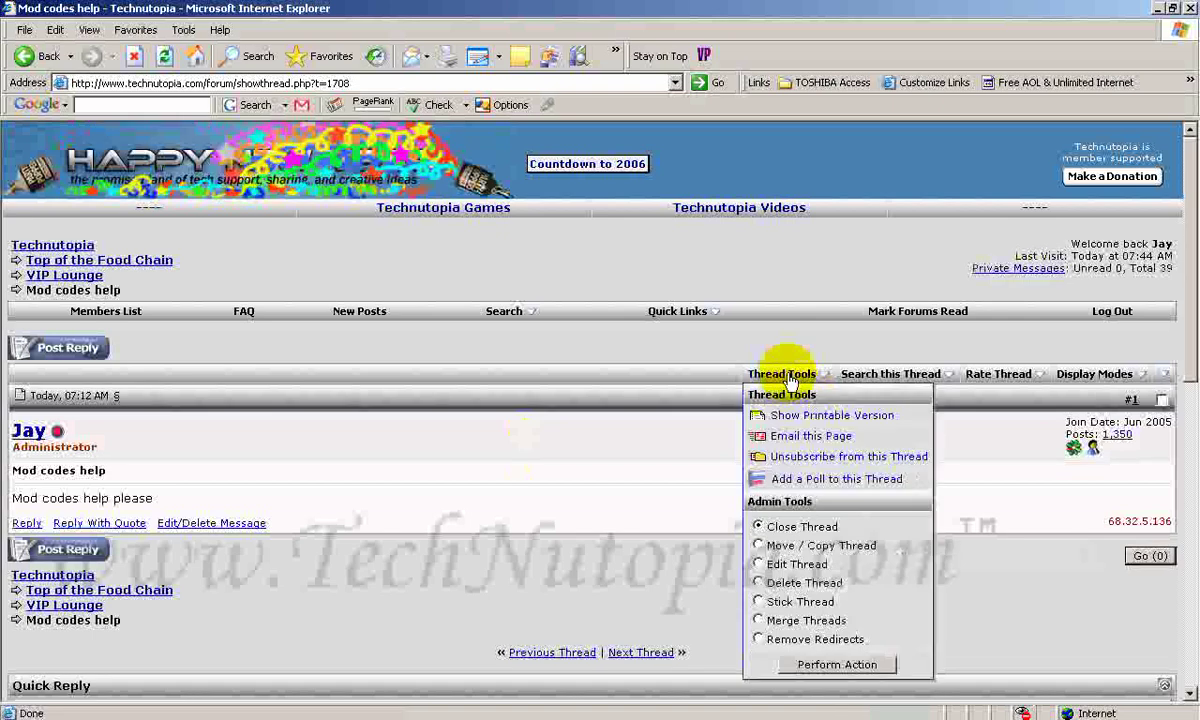
{"action": "left_click", "coordinate": [810, 547]}
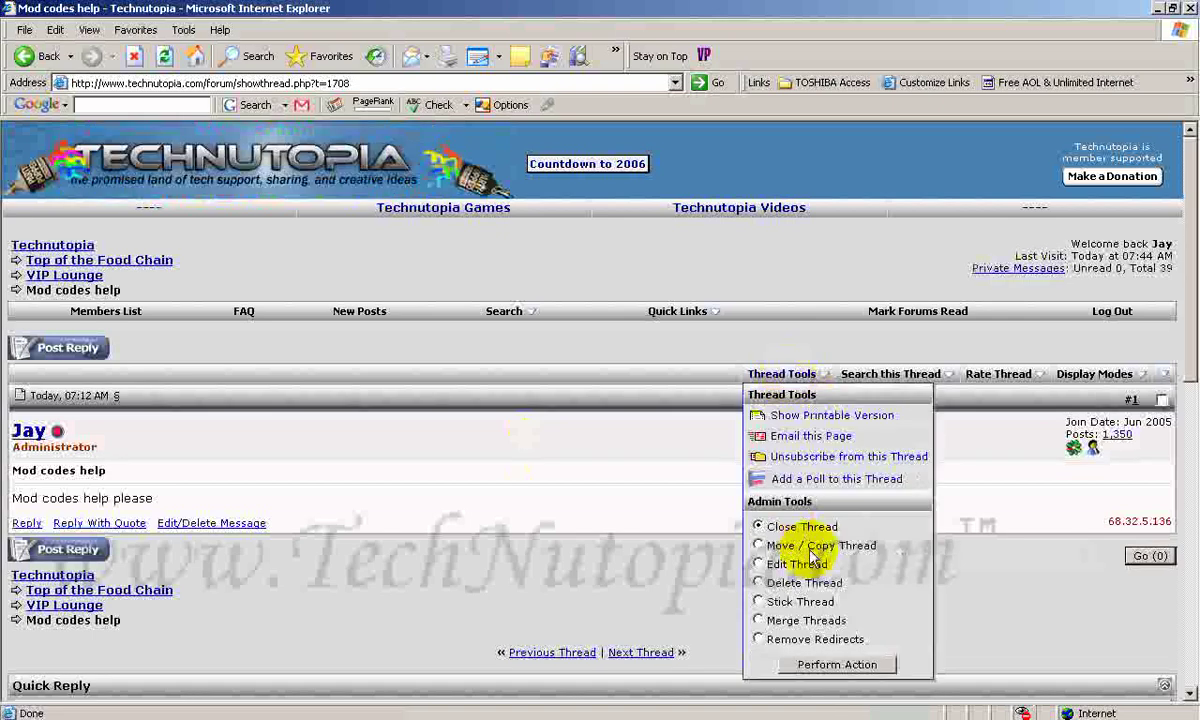
{"action": "left_click", "coordinate": [812, 679]}
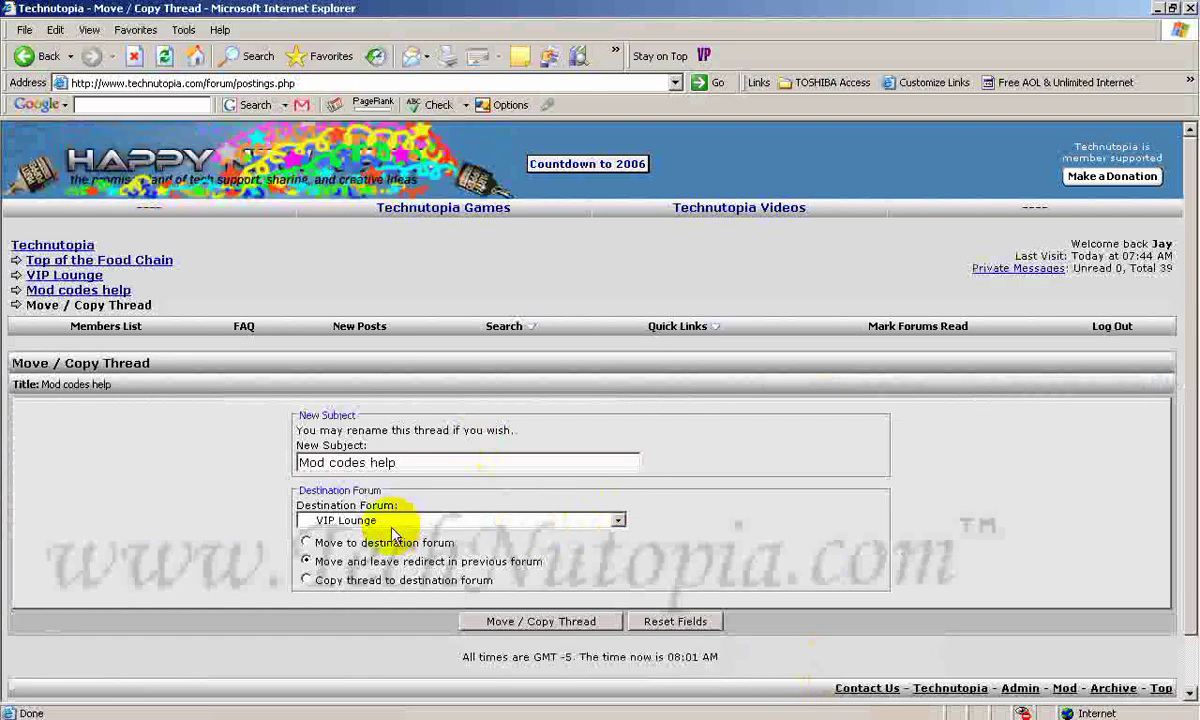
{"action": "left_click", "coordinate": [619, 521]}
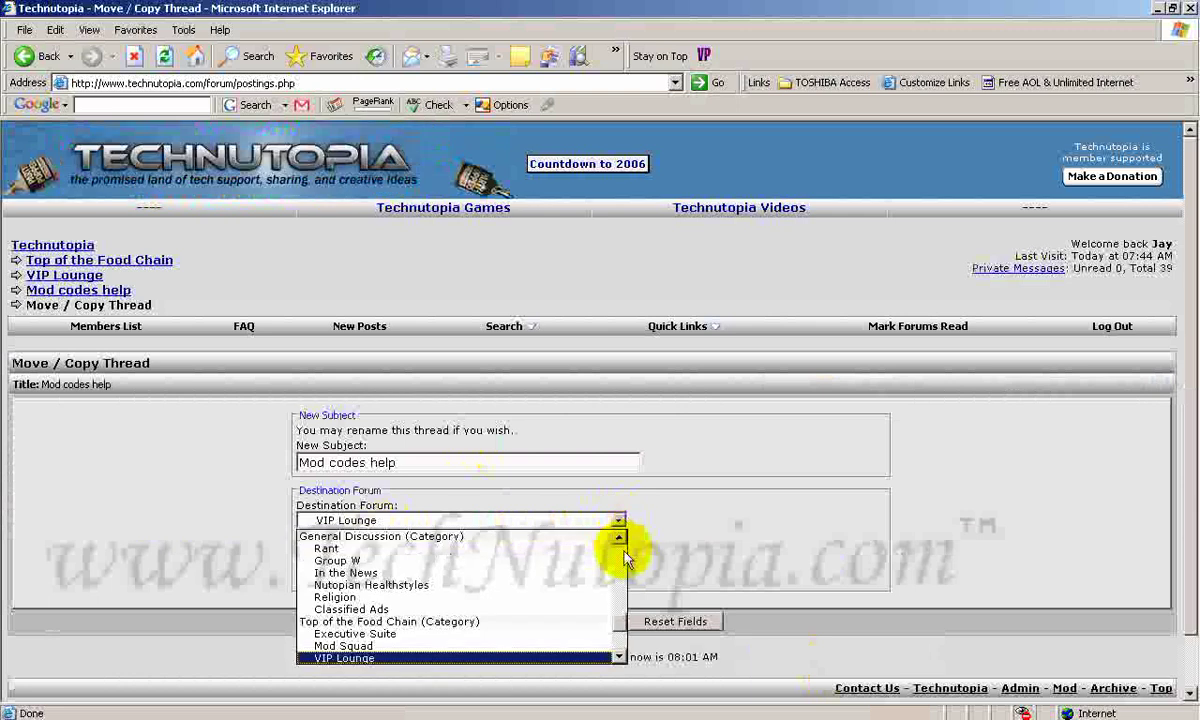
{"action": "left_click", "coordinate": [430, 646]}
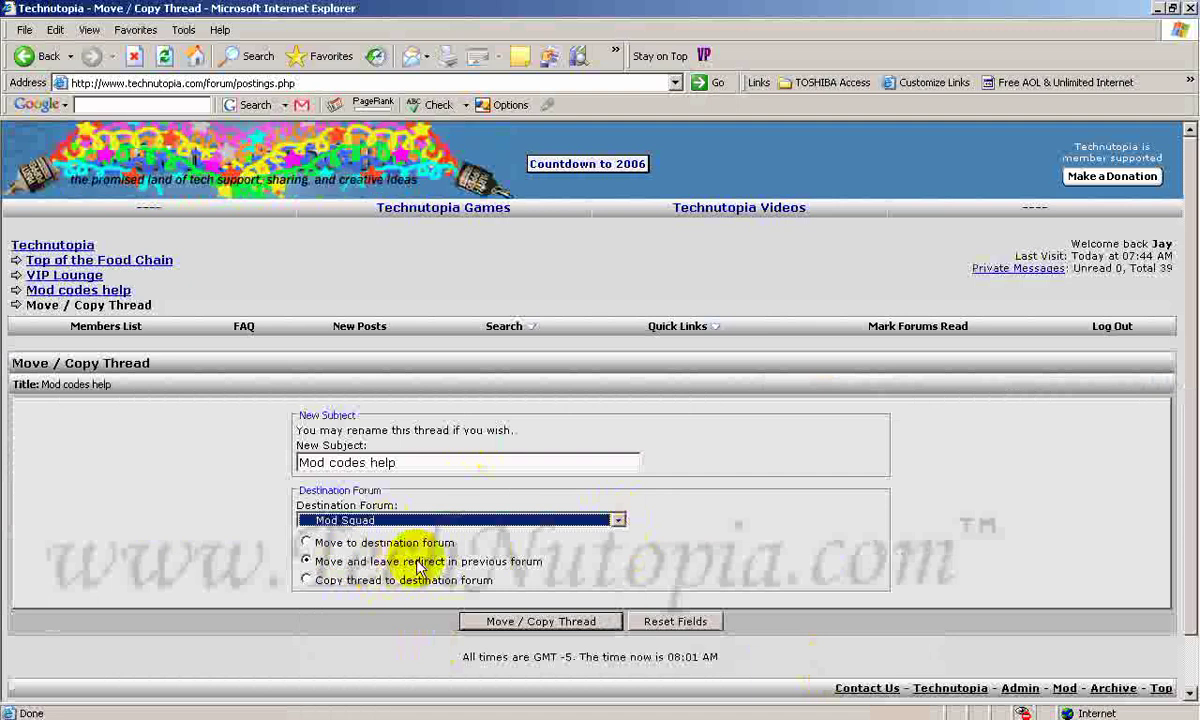
{"action": "left_click", "coordinate": [341, 581]}
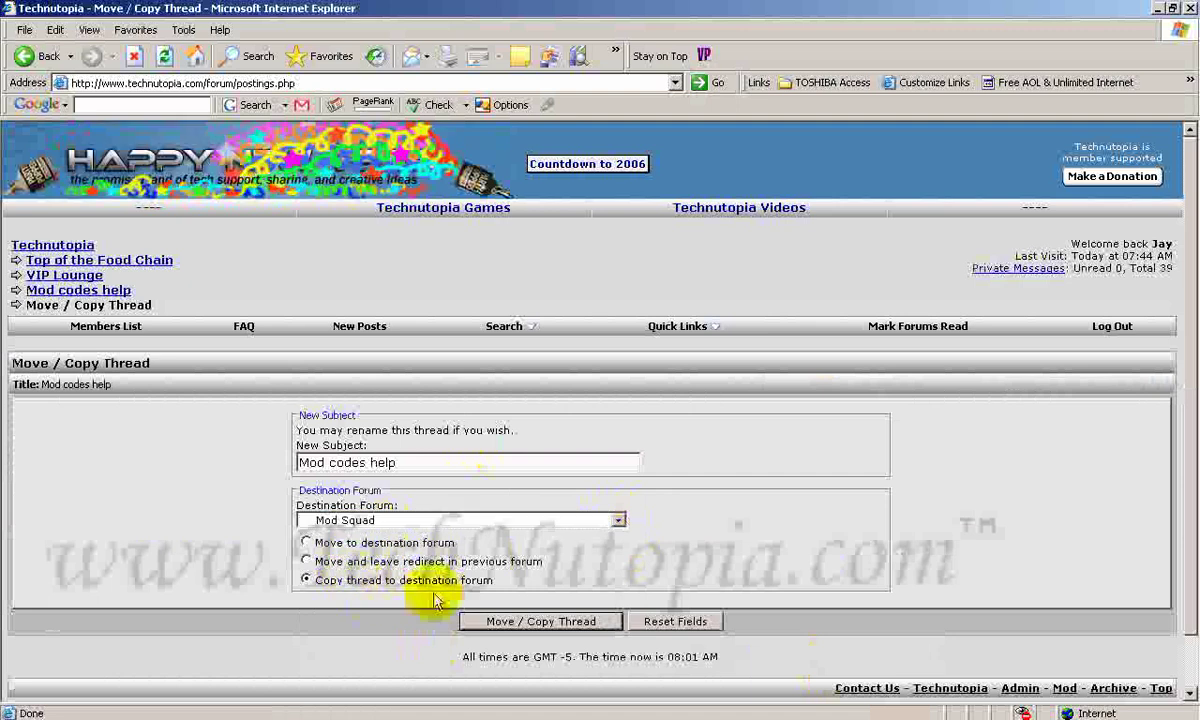
{"action": "left_click", "coordinate": [489, 622]}
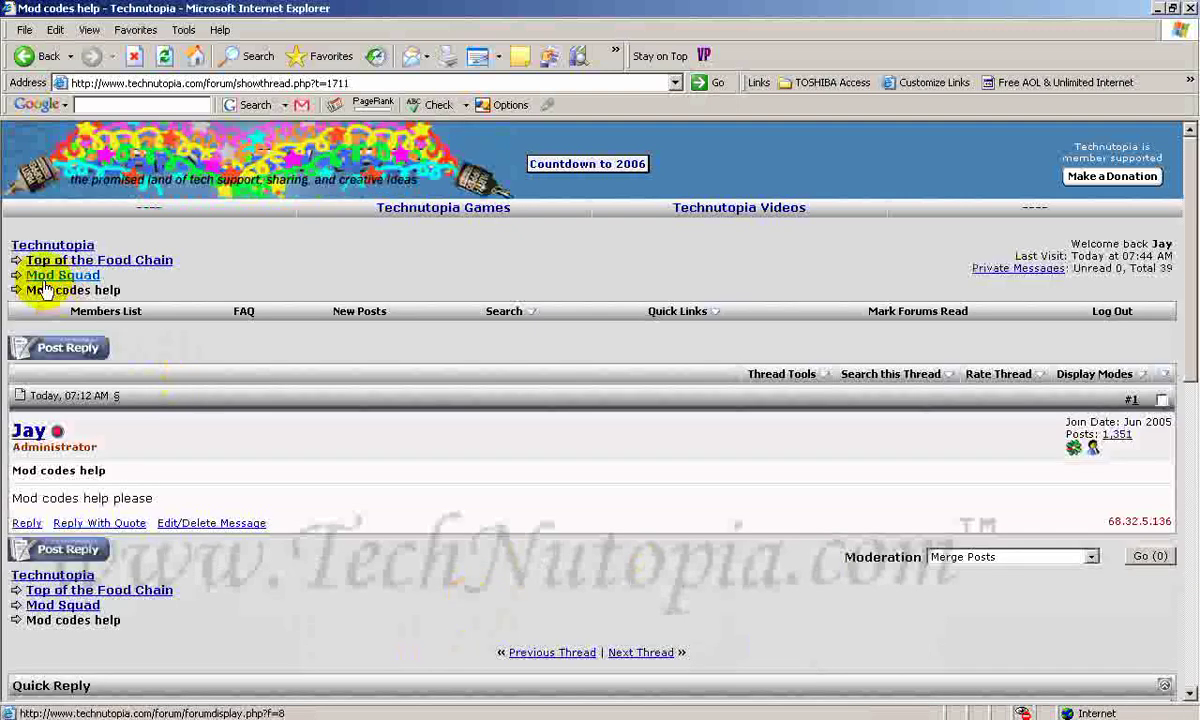
Step: Copy the Mod Squad copy's web address from the address bar
{"action": "left_click", "coordinate": [163, 84]}
{"action": "right_click", "coordinate": [163, 84]}
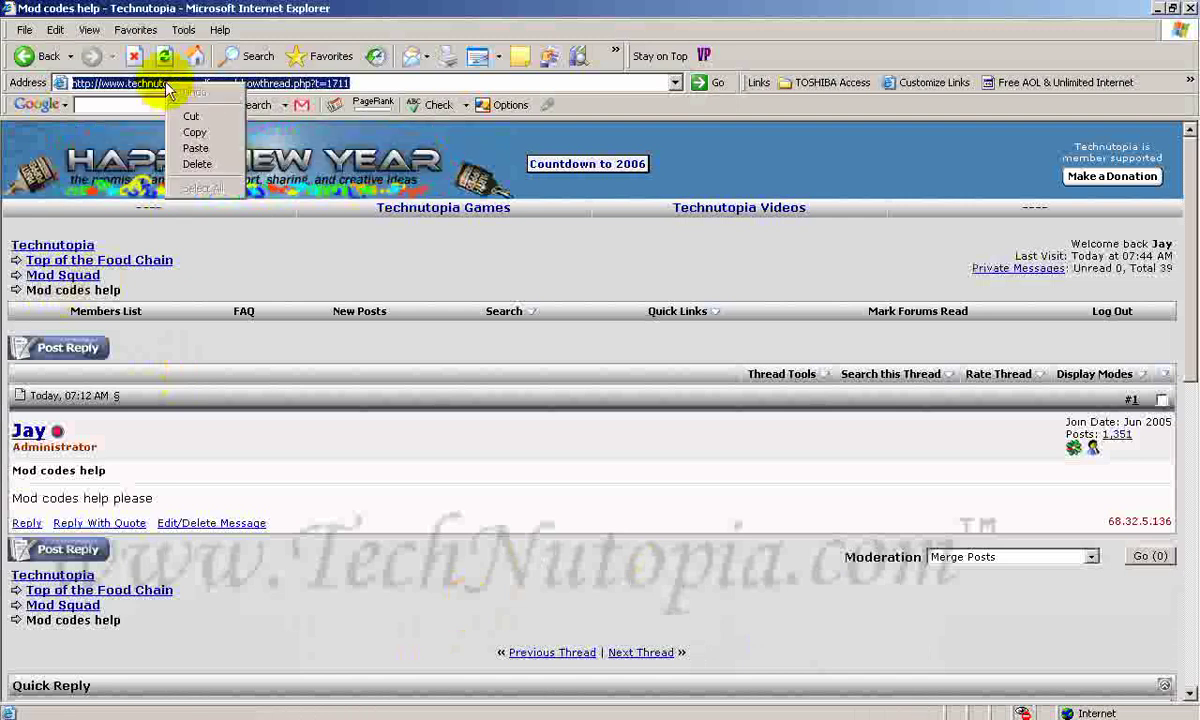
{"action": "left_click", "coordinate": [194, 133]}
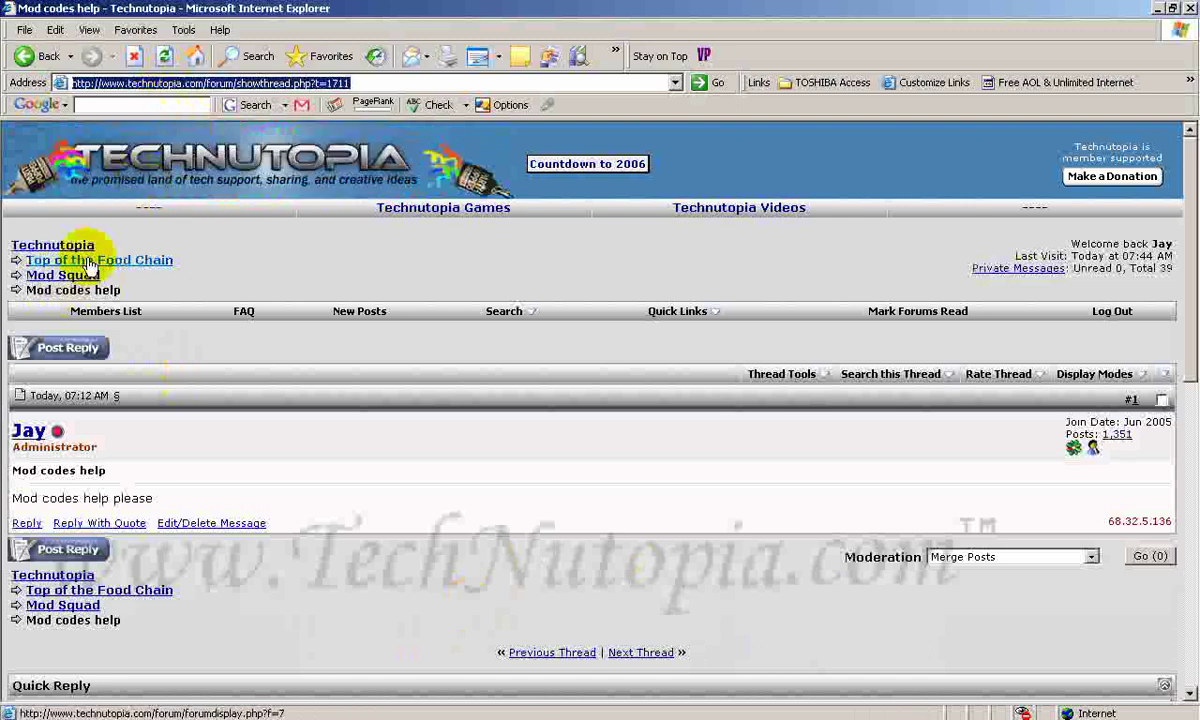
Step: Go back to the original 'Mod codes help' thread in VIP Lounge and show its moderation options
{"action": "left_click", "coordinate": [55, 260]}
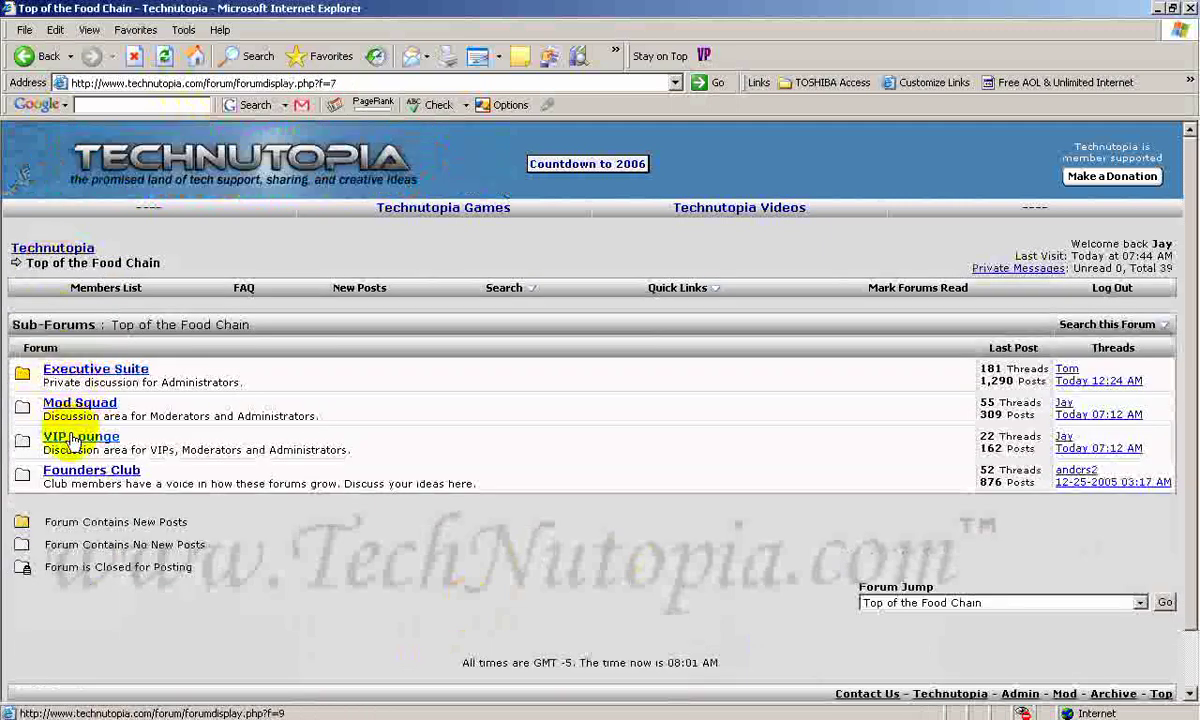
{"action": "left_click", "coordinate": [70, 437]}
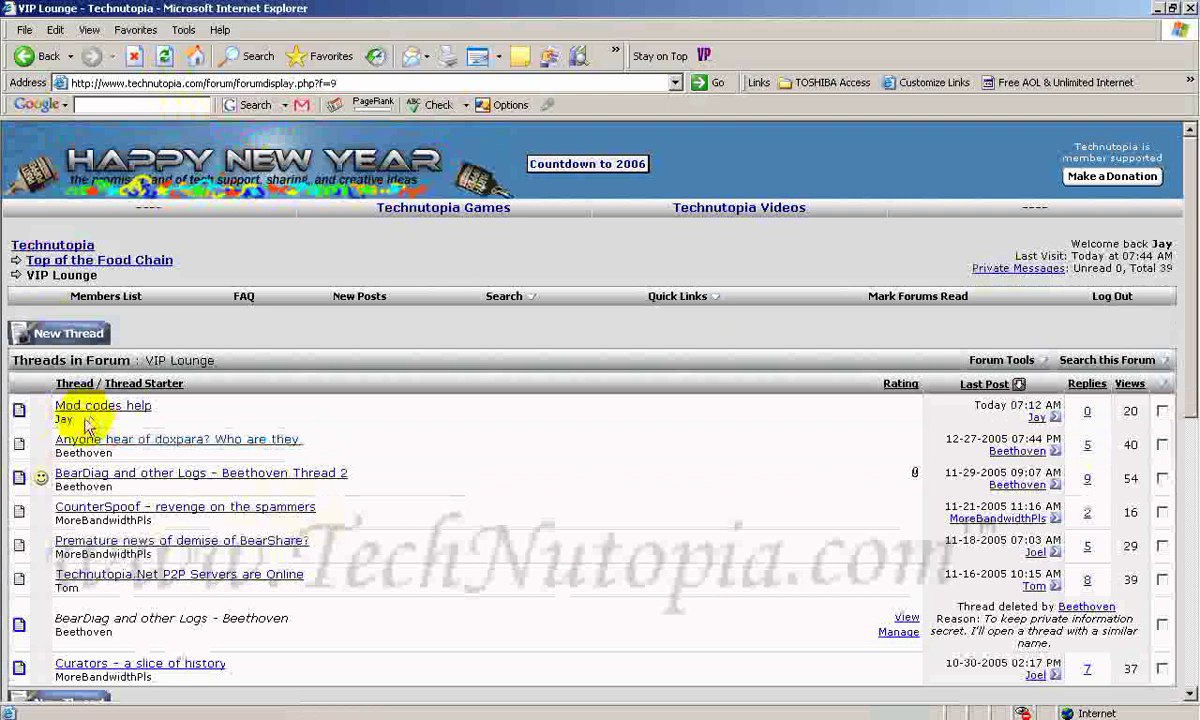
{"action": "left_click", "coordinate": [95, 408]}
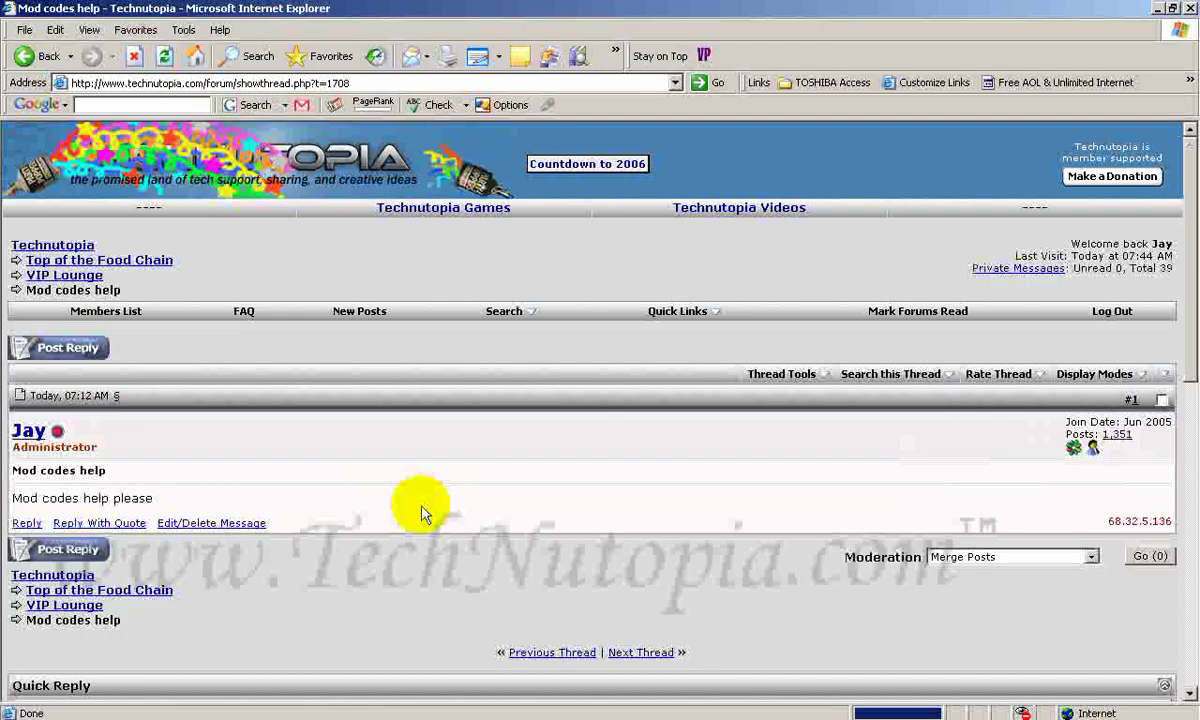
{"action": "left_click", "coordinate": [778, 374]}
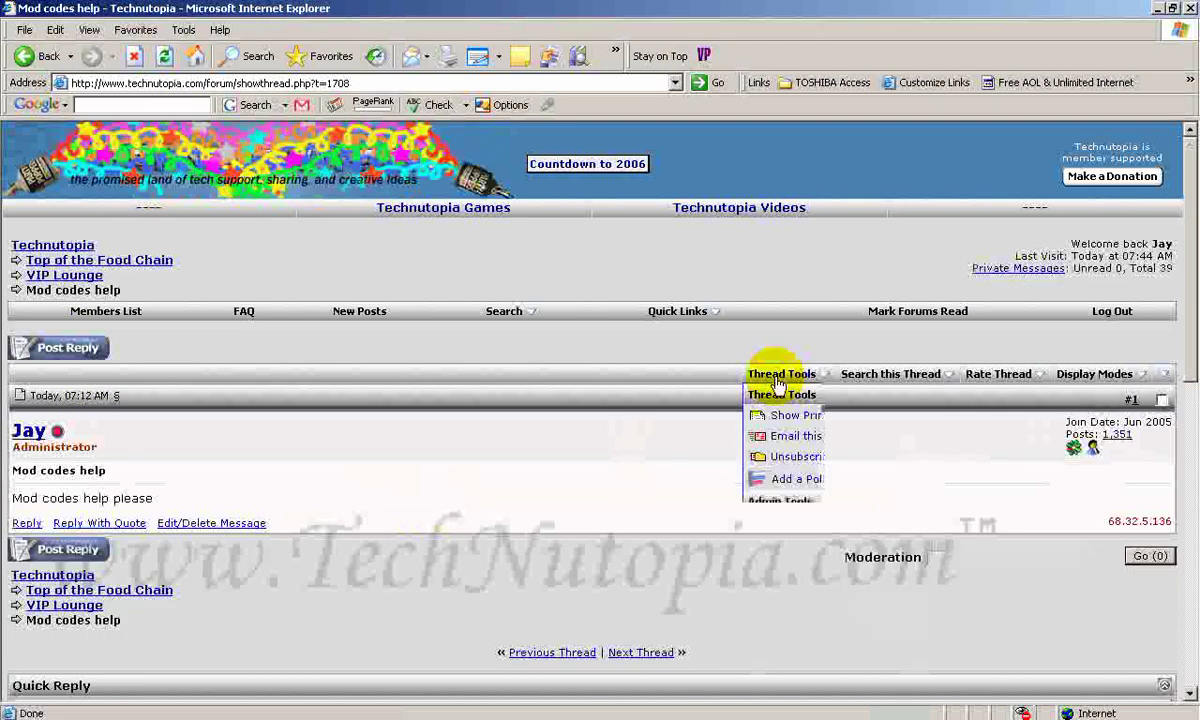
Step: Change the thread title from 'Mod codes help' to 'Moved' in Edit Thread
{"action": "left_click", "coordinate": [777, 564]}
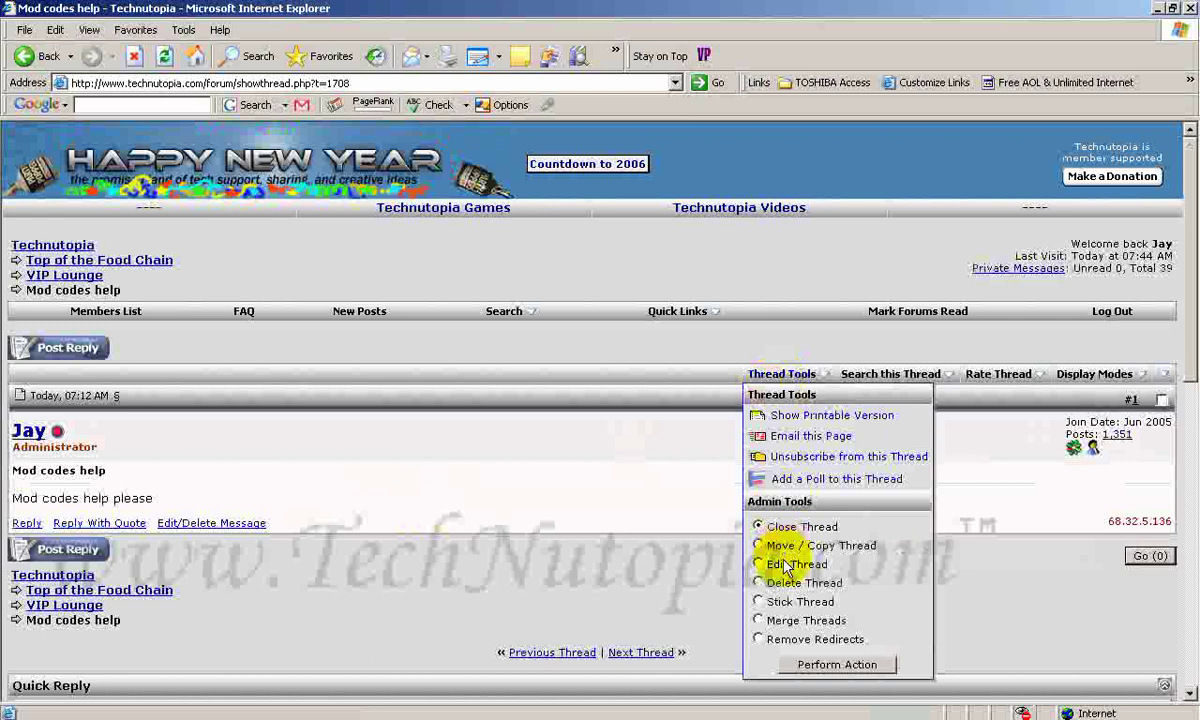
{"action": "left_click", "coordinate": [817, 665]}
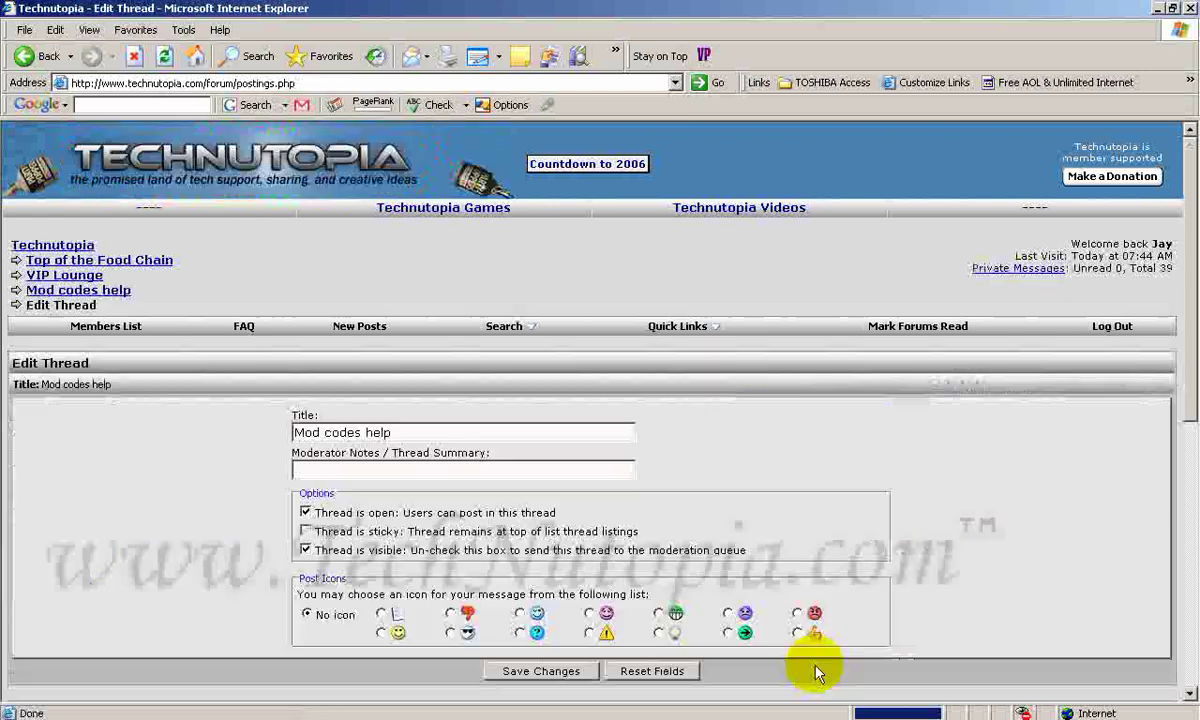
{"action": "left_click", "coordinate": [442, 430]}
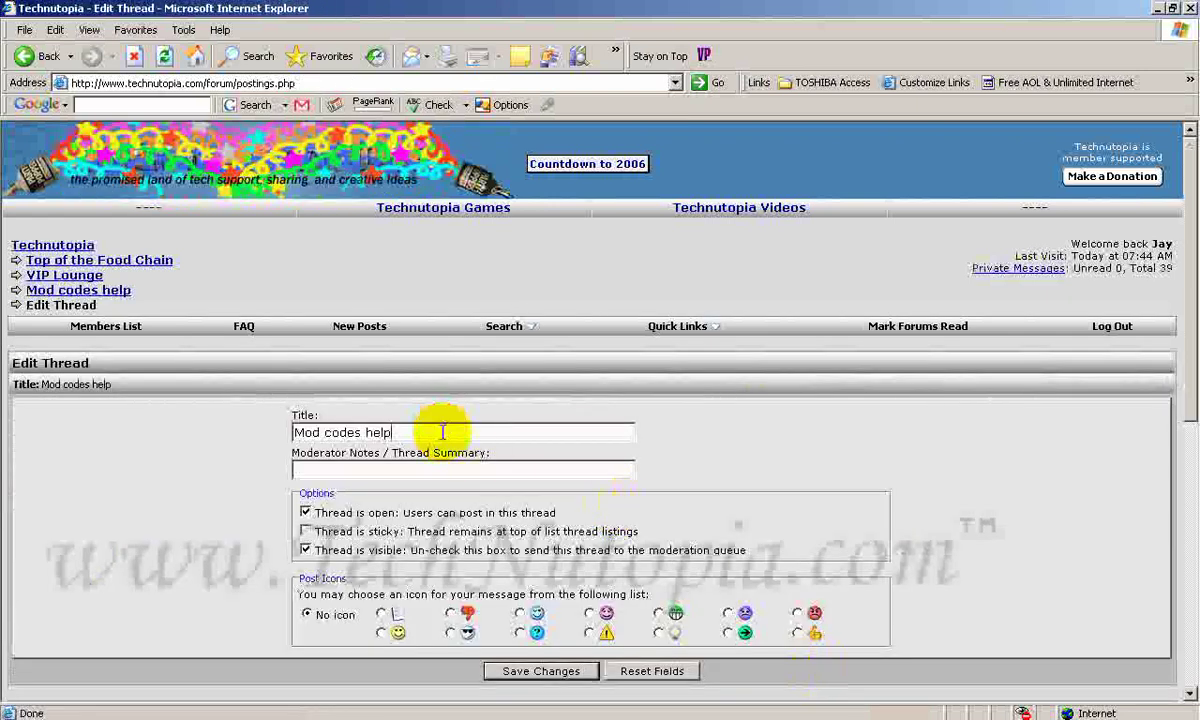
{"action": "key", "text": "BackSpace"}
{"action": "key", "text": "BackSpace"}
{"action": "key", "text": "BackSpace"}
{"action": "key", "text": "BackSpace"}
{"action": "key", "text": "BackSpace"}
{"action": "key", "text": "BackSpace"}
{"action": "key", "text": "BackSpace"}
{"action": "type", "text": "M"}
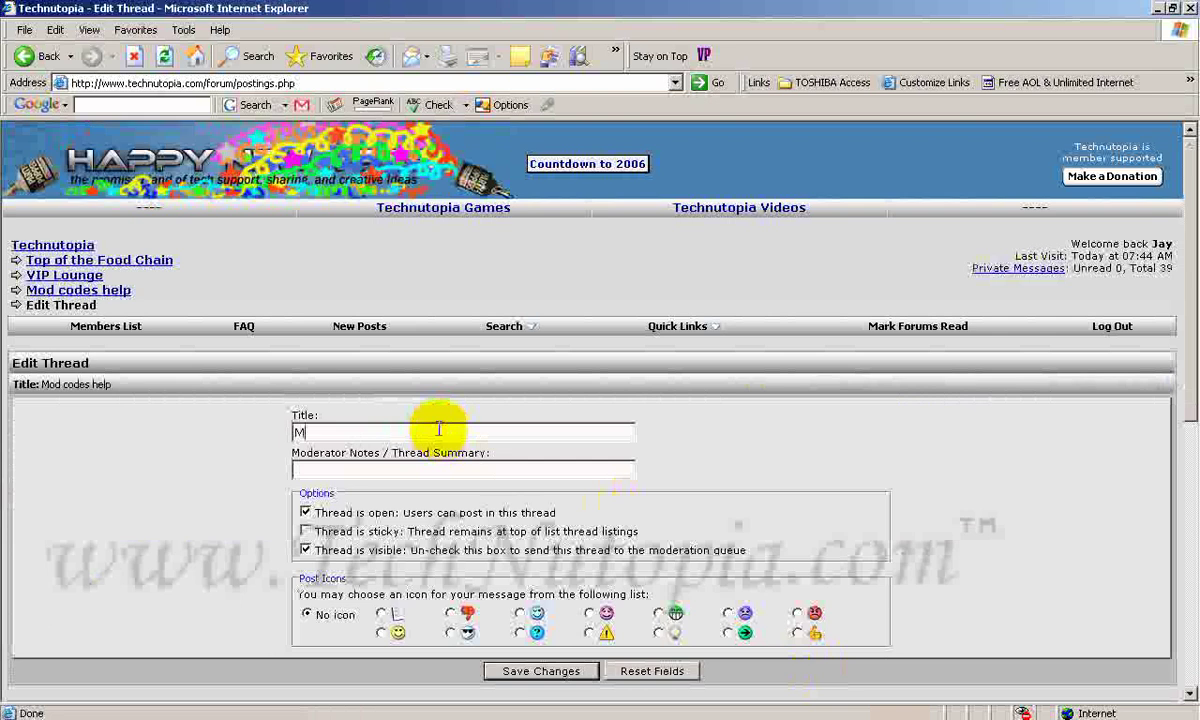
{"action": "type", "text": "oved"}
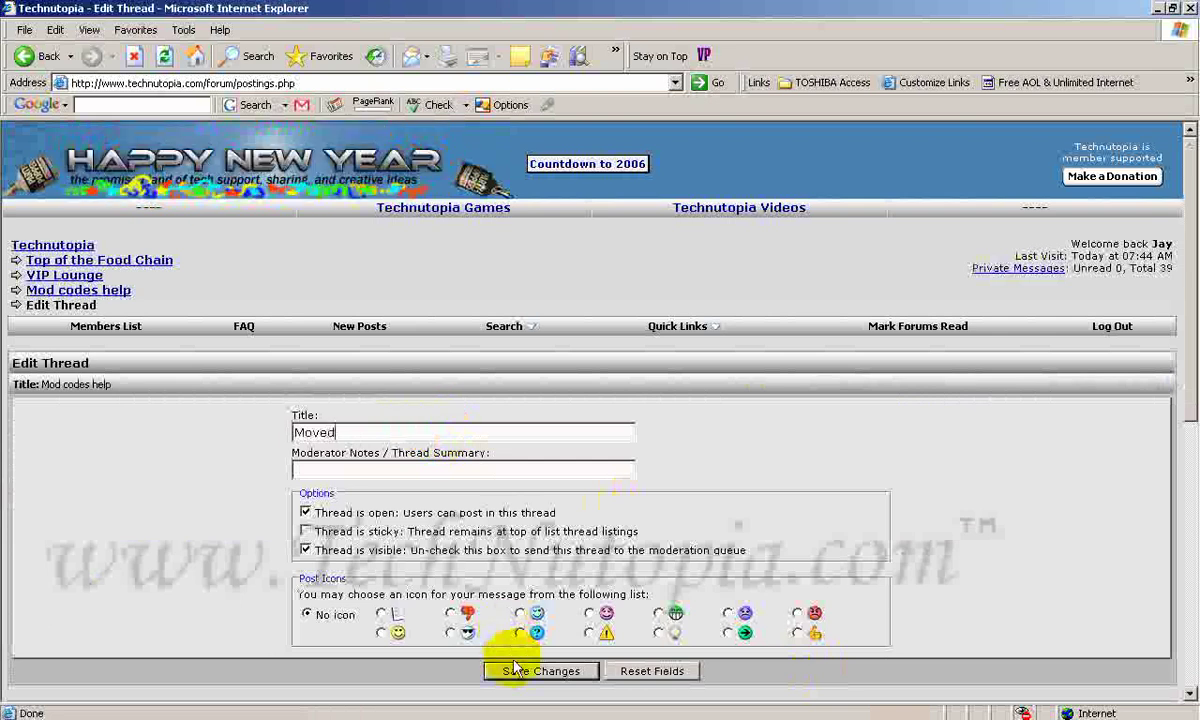
{"action": "left_click", "coordinate": [514, 675]}
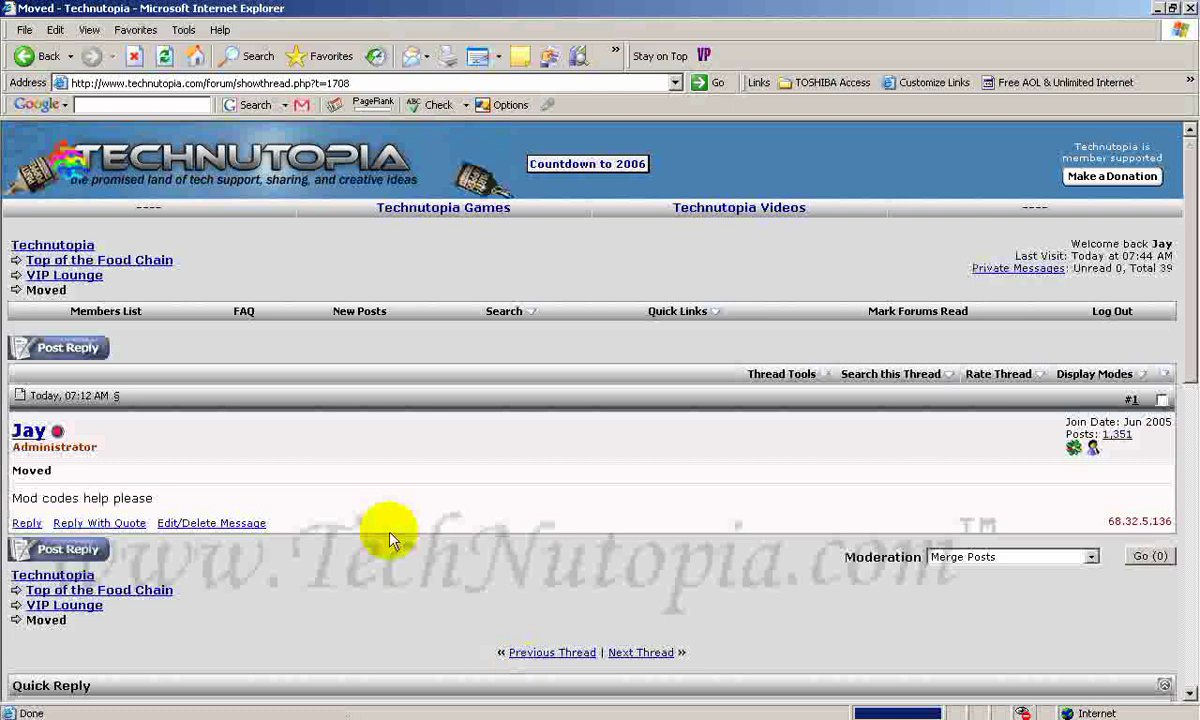
Step: Paste the copy's URL after the arrow in the first post, wrap it in [url=] tags, and save
{"action": "left_click", "coordinate": [189, 520]}
{"action": "type", "text": "[b]Moved[/b][color=red]--->"}
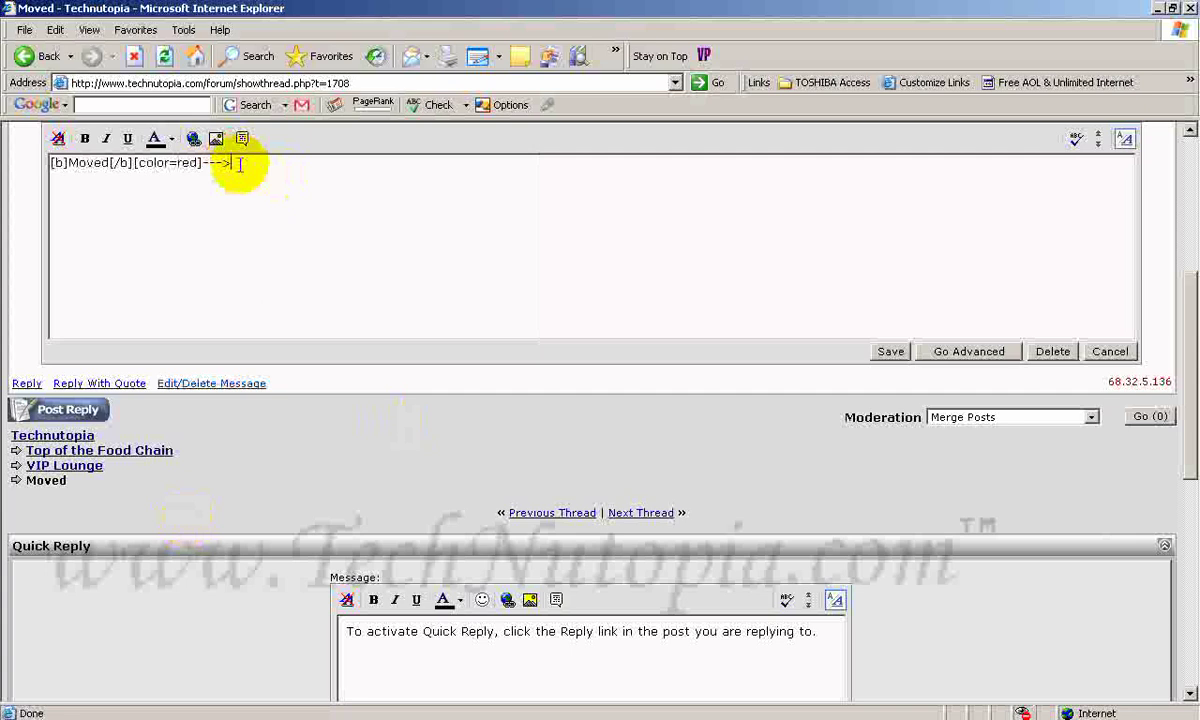
{"action": "right_click", "coordinate": [240, 165]}
{"action": "left_click", "coordinate": [292, 310]}
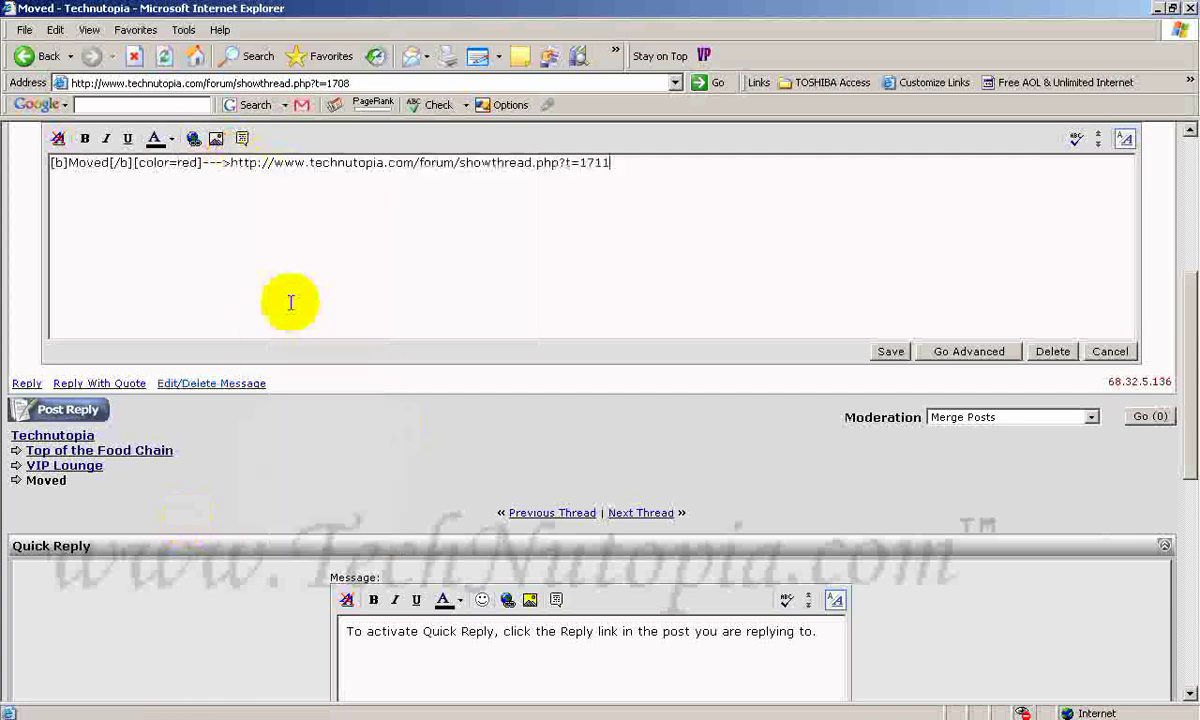
{"action": "left_click", "coordinate": [228, 163]}
{"action": "type", "text": "["}
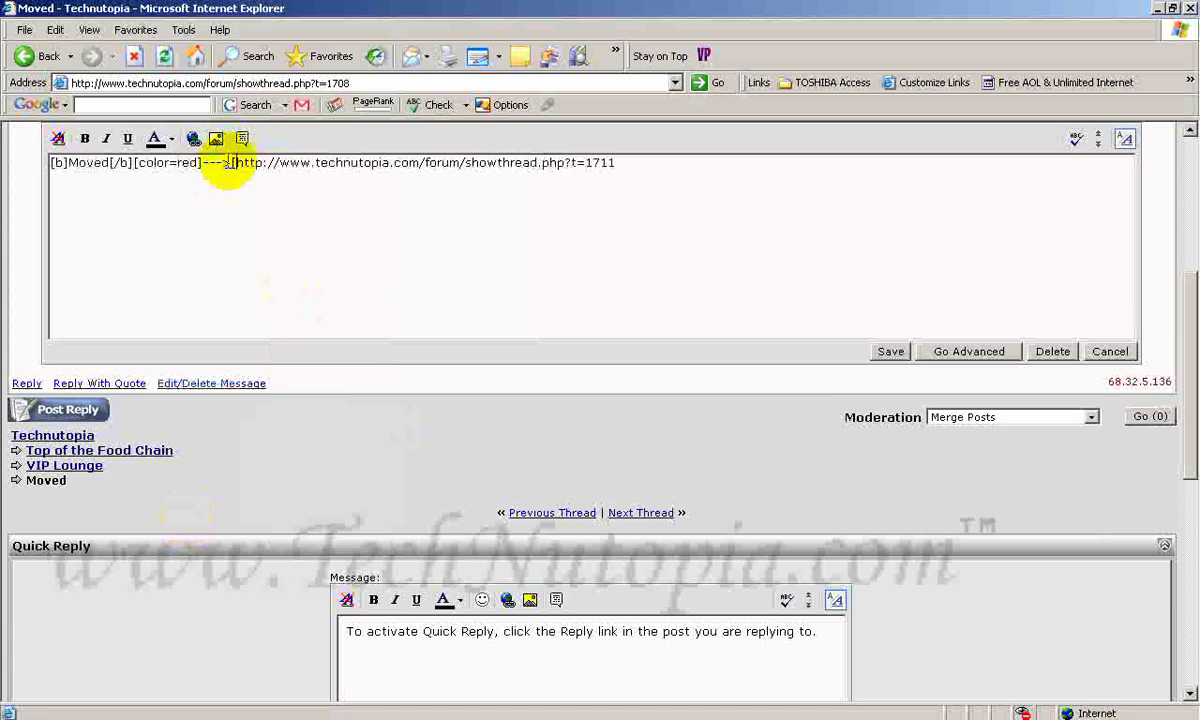
{"action": "type", "text": "url="}
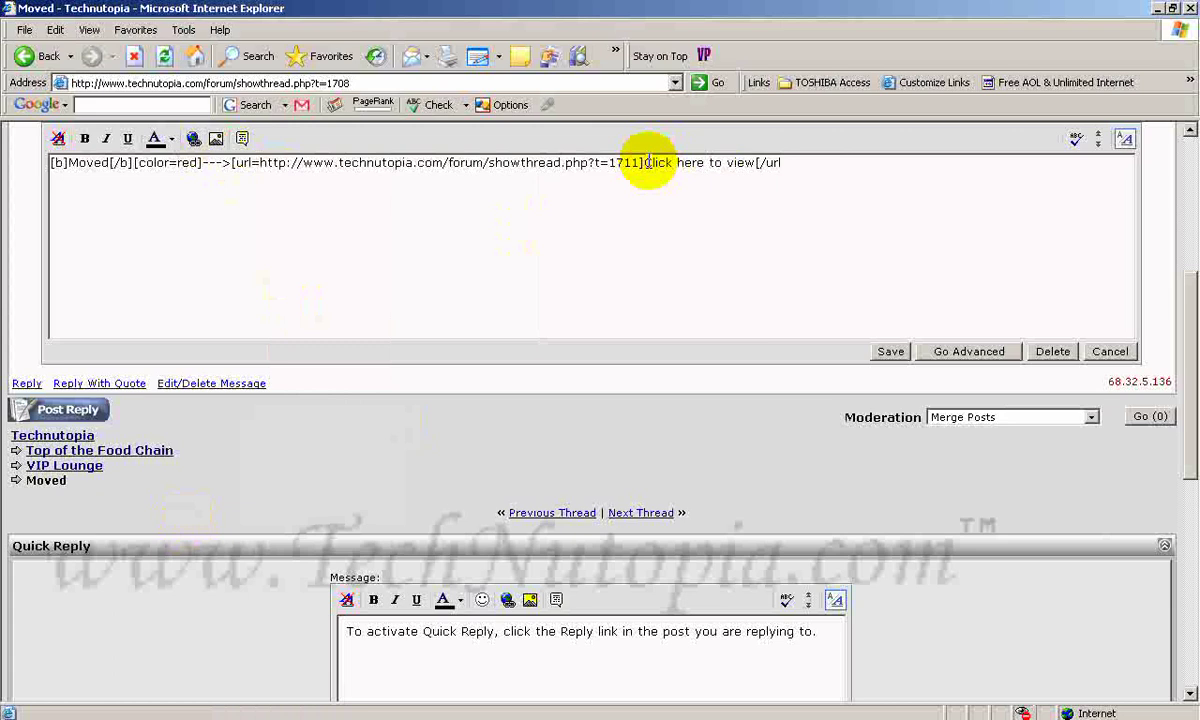
{"action": "left_click", "coordinate": [890, 352]}
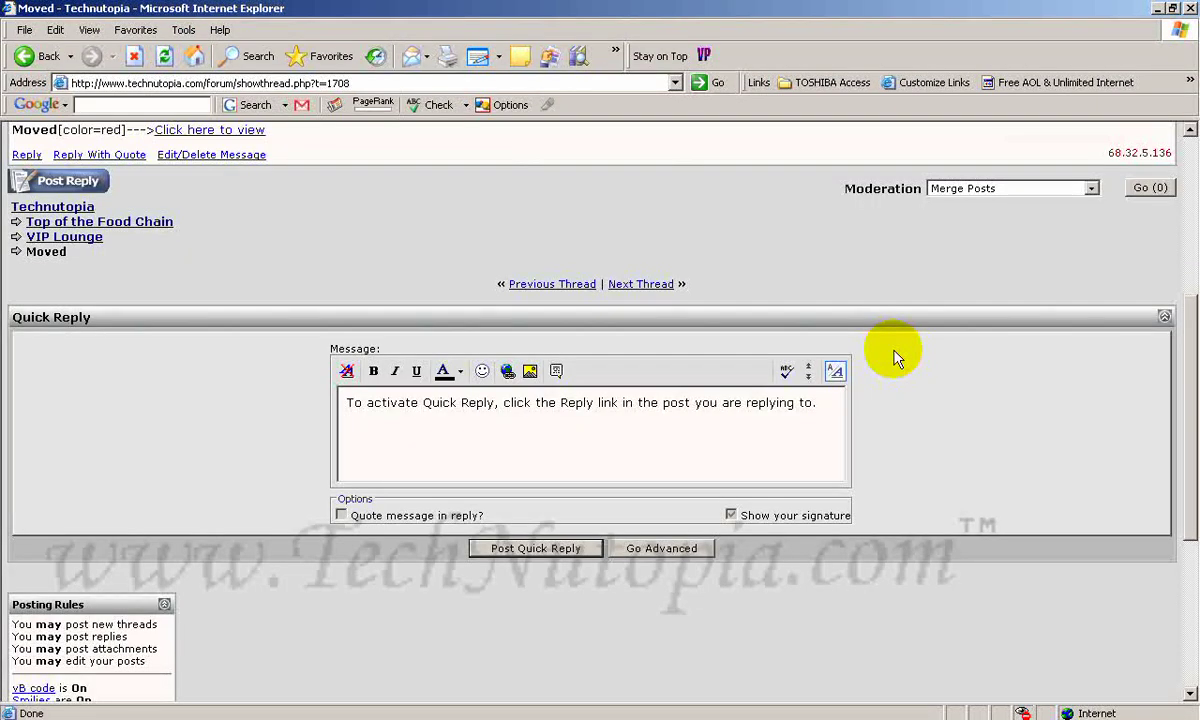
Step: Add the missing [/color] closing tag to the post, verify the BBCode source, and save
{"action": "left_click", "coordinate": [180, 156]}
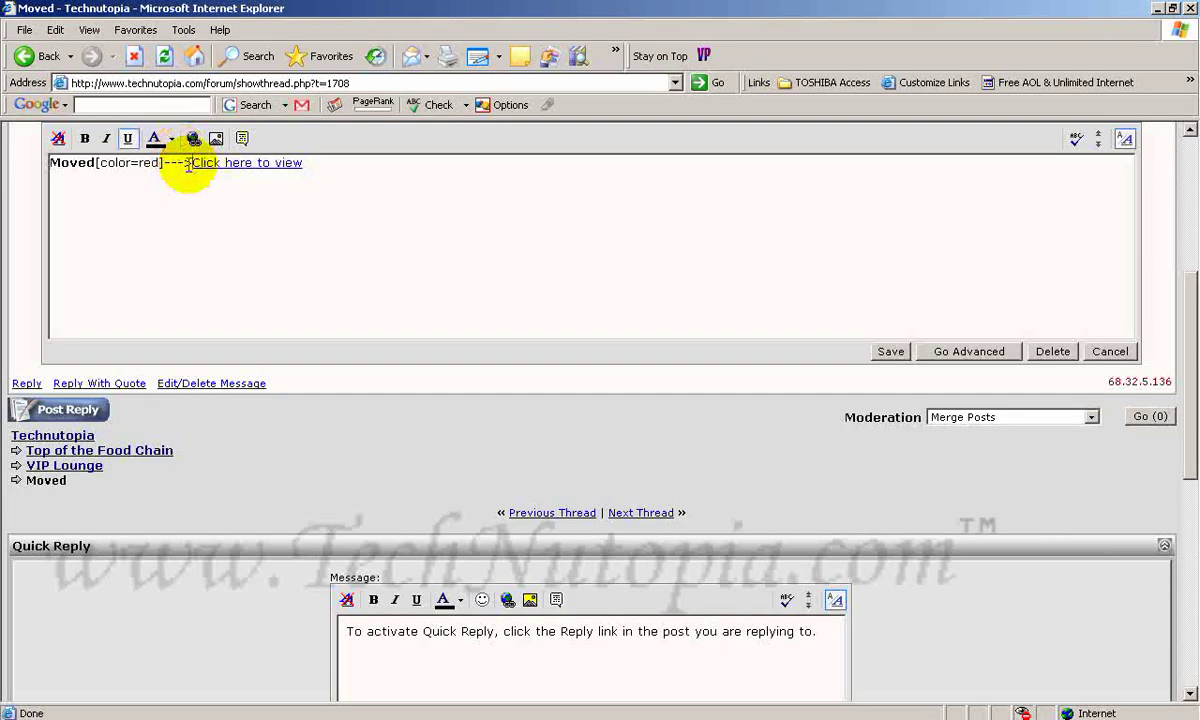
{"action": "type", "text": "[/color"}
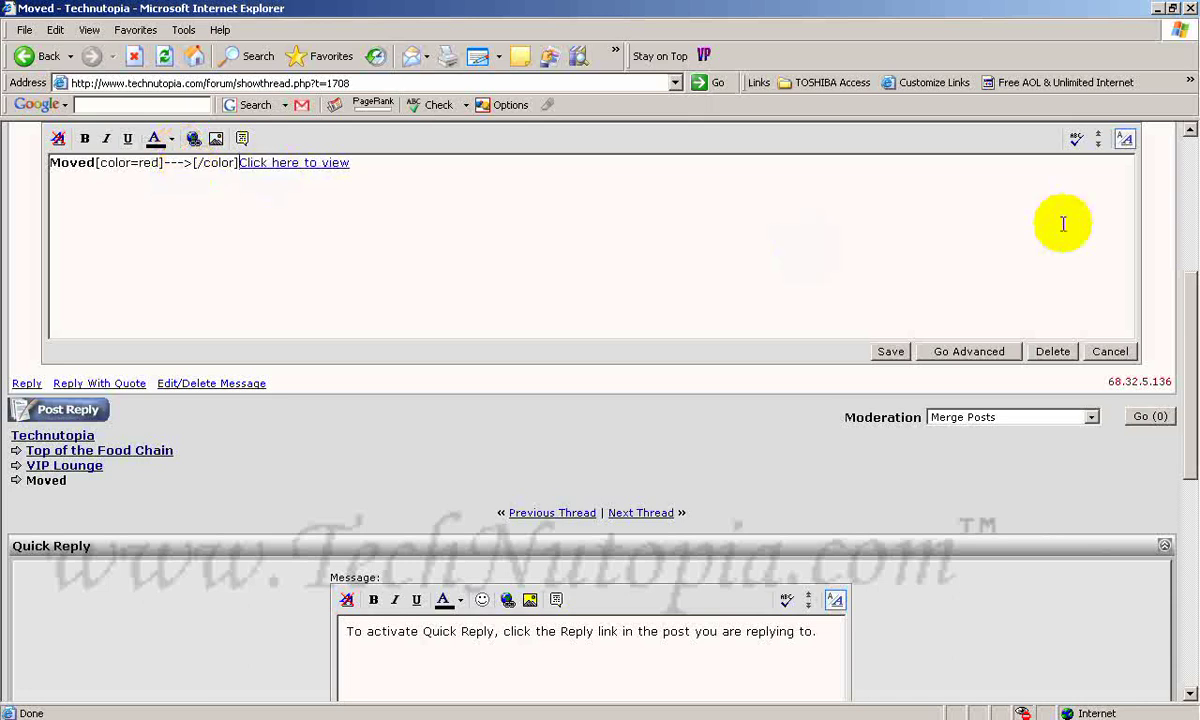
{"action": "double_click", "coordinate": [78, 175]}
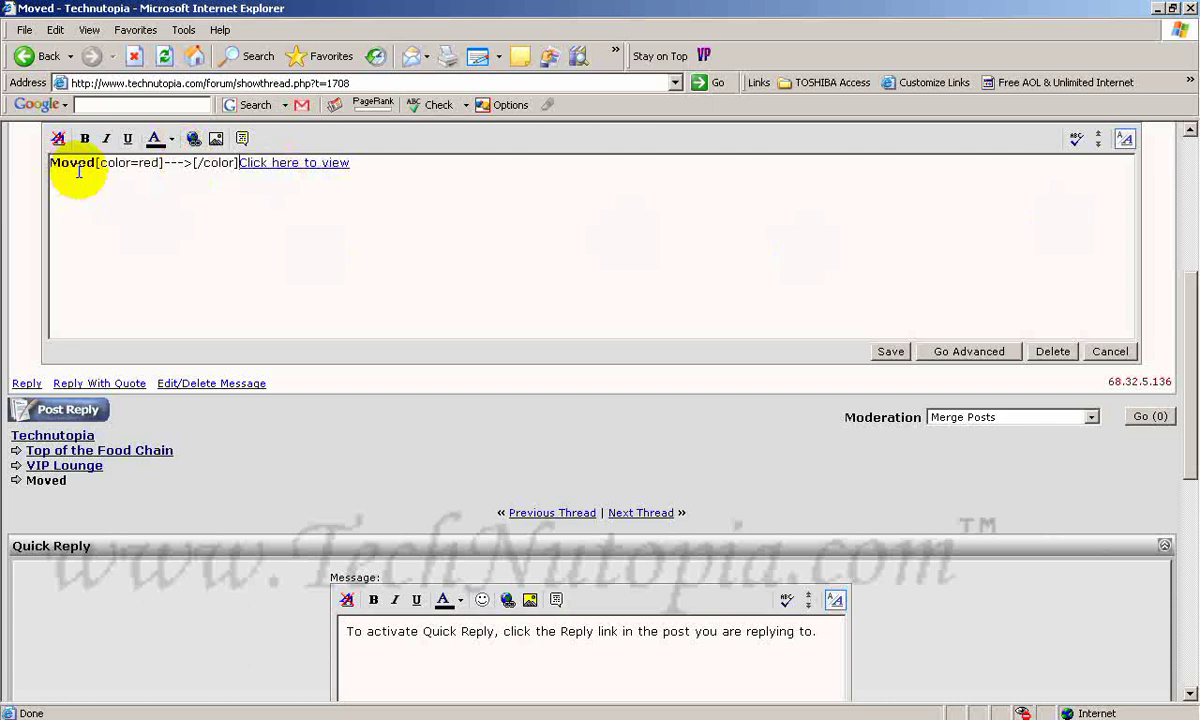
{"action": "left_click", "coordinate": [48, 166]}
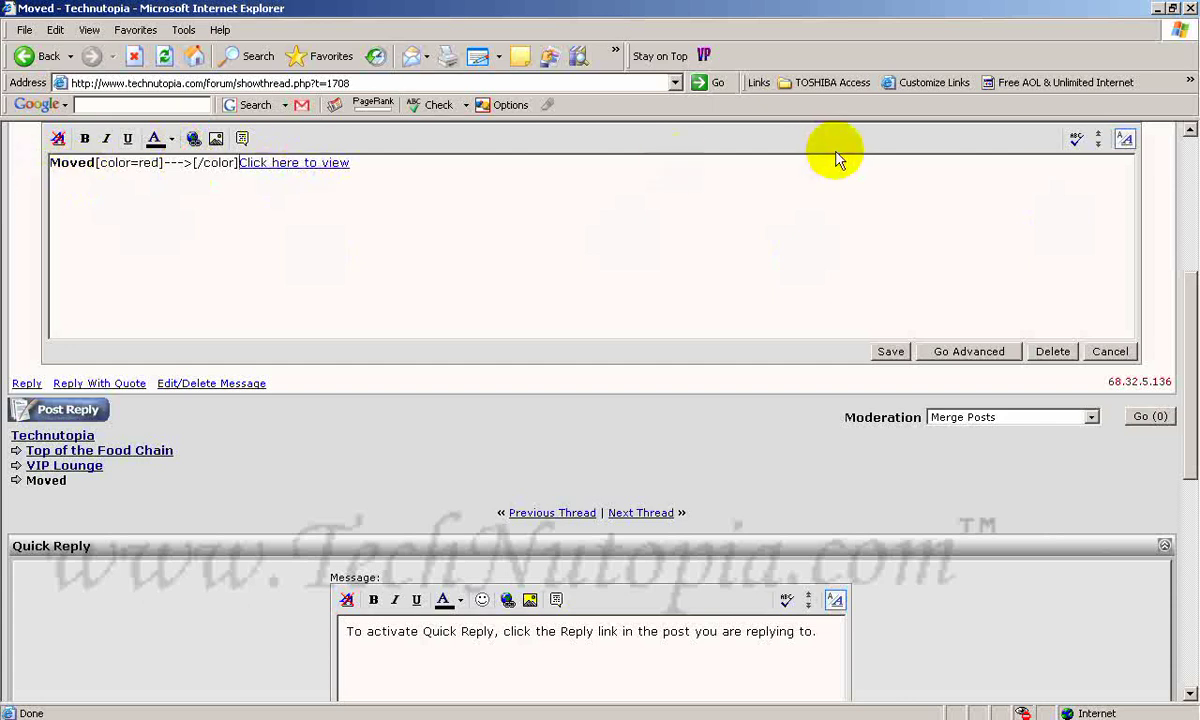
{"action": "left_click", "coordinate": [1125, 140]}
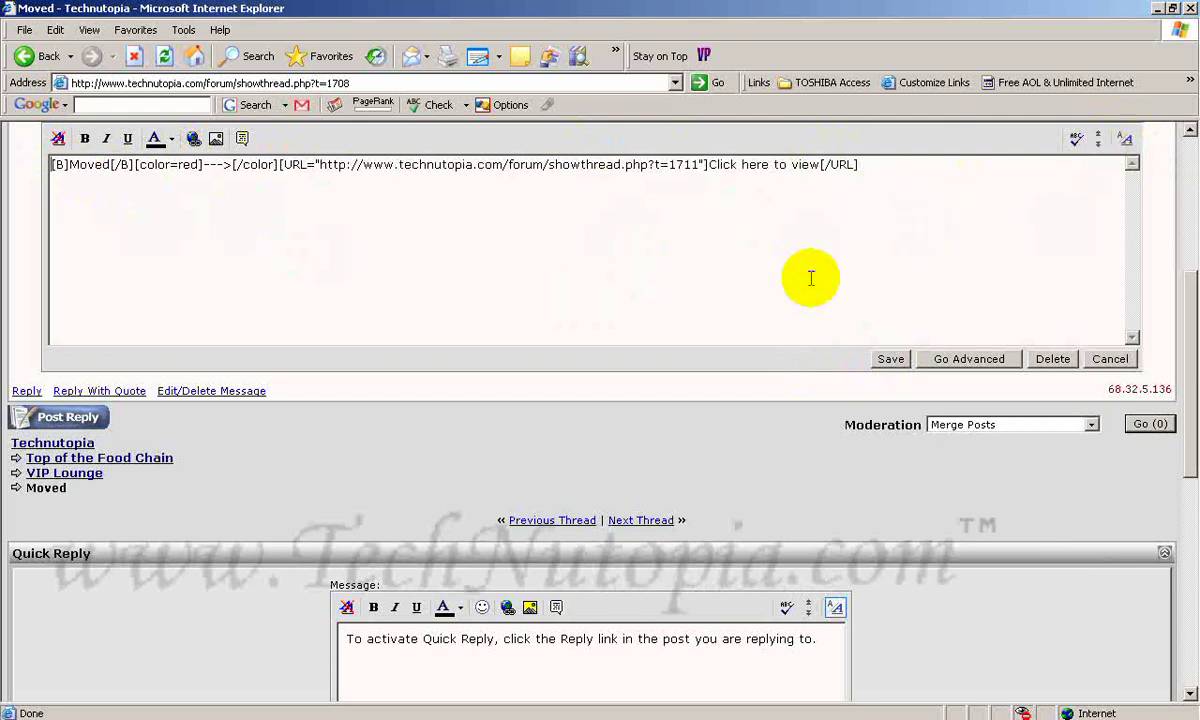
{"action": "left_click", "coordinate": [888, 359]}
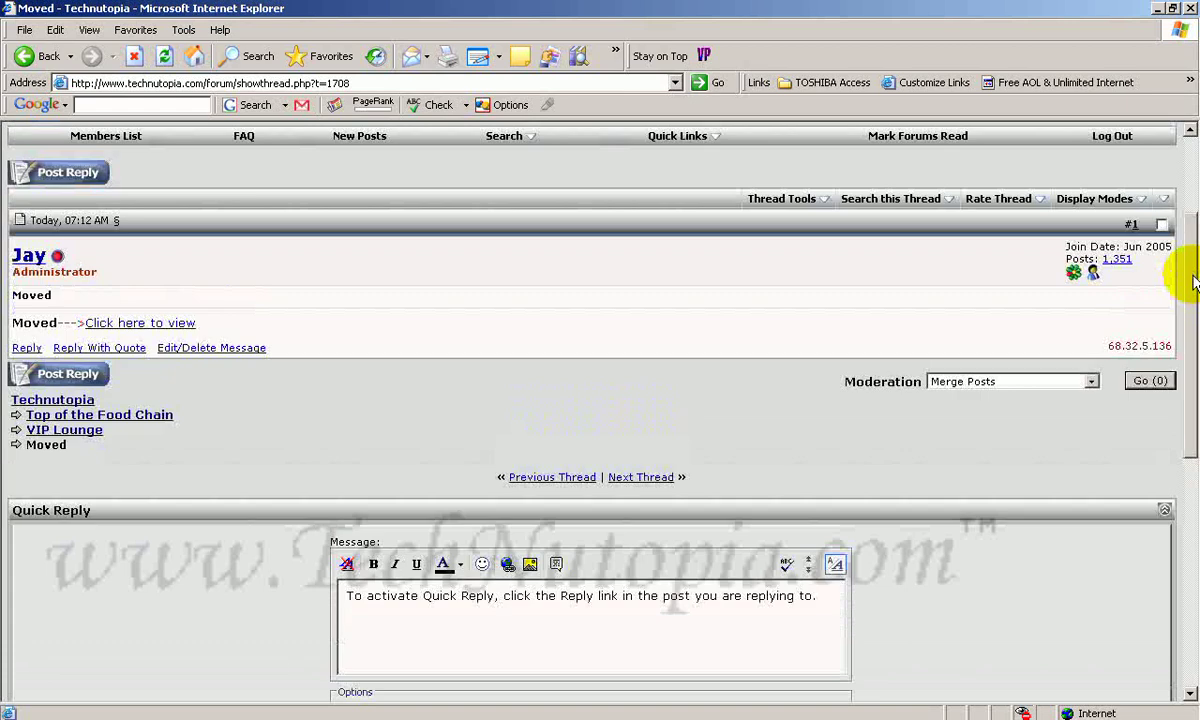
Step: Close the 'Moved' thread to new replies and return to the VIP Lounge list
{"action": "left_click_drag", "start_coordinate": [1193, 358], "coordinate": [1187, 241]}
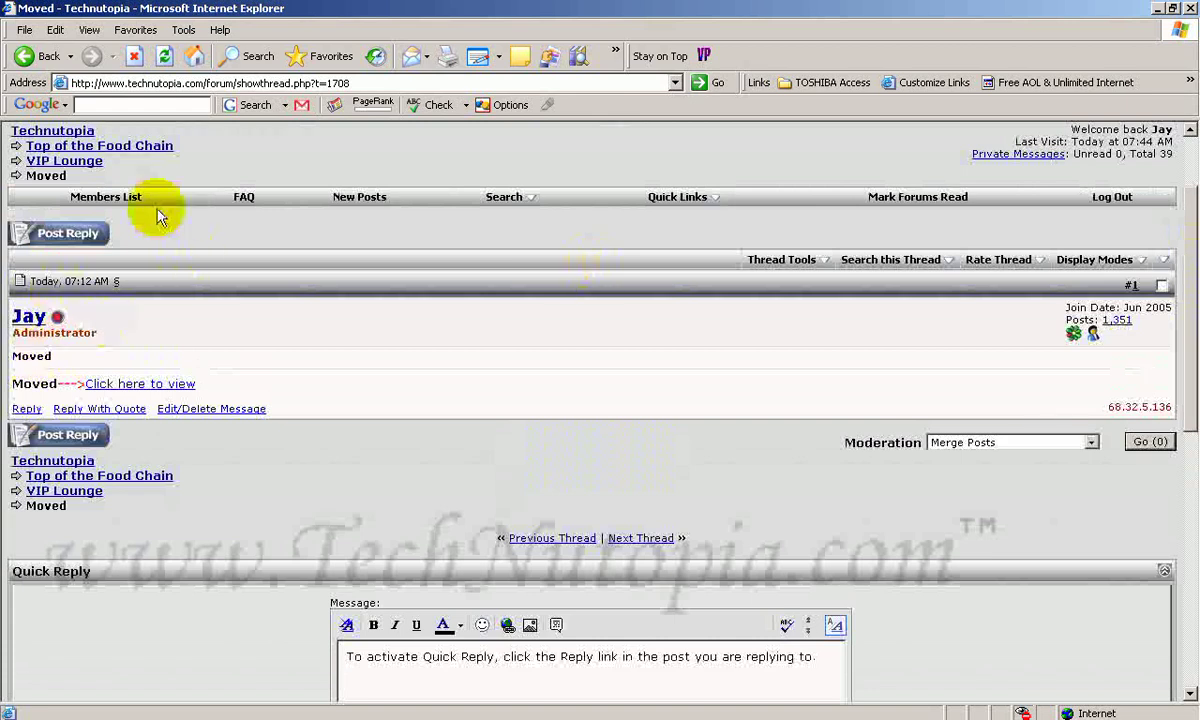
{"action": "left_click", "coordinate": [790, 266]}
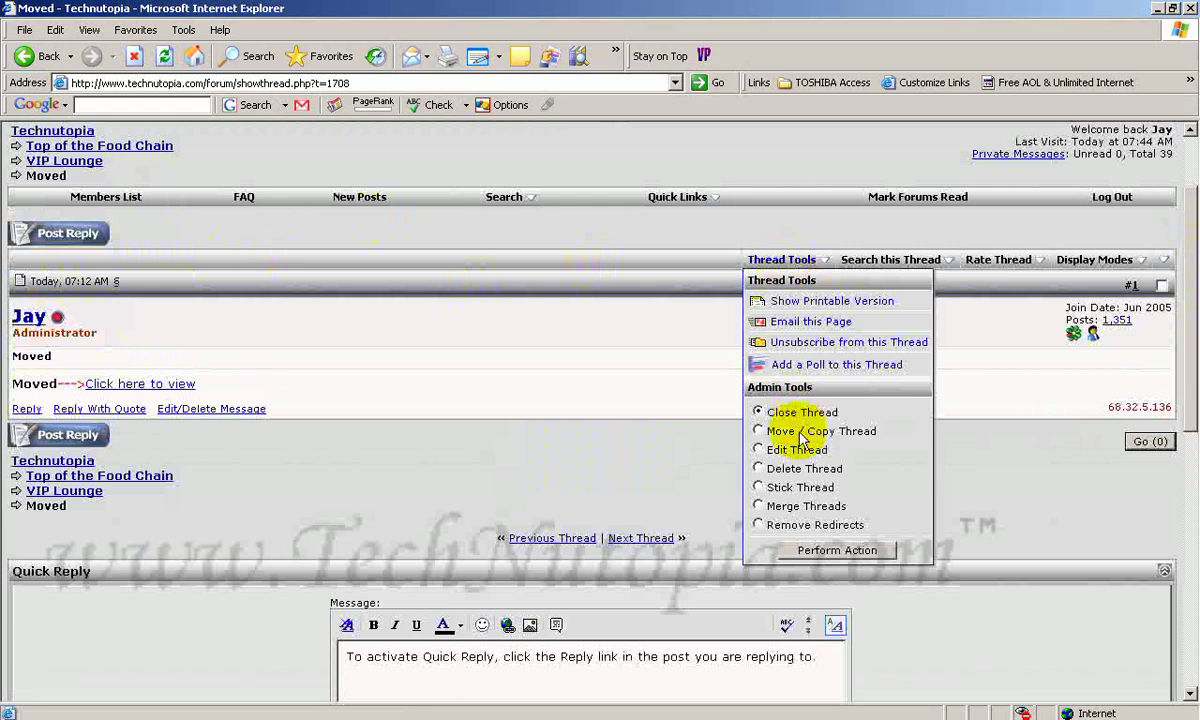
{"action": "left_click", "coordinate": [827, 556]}
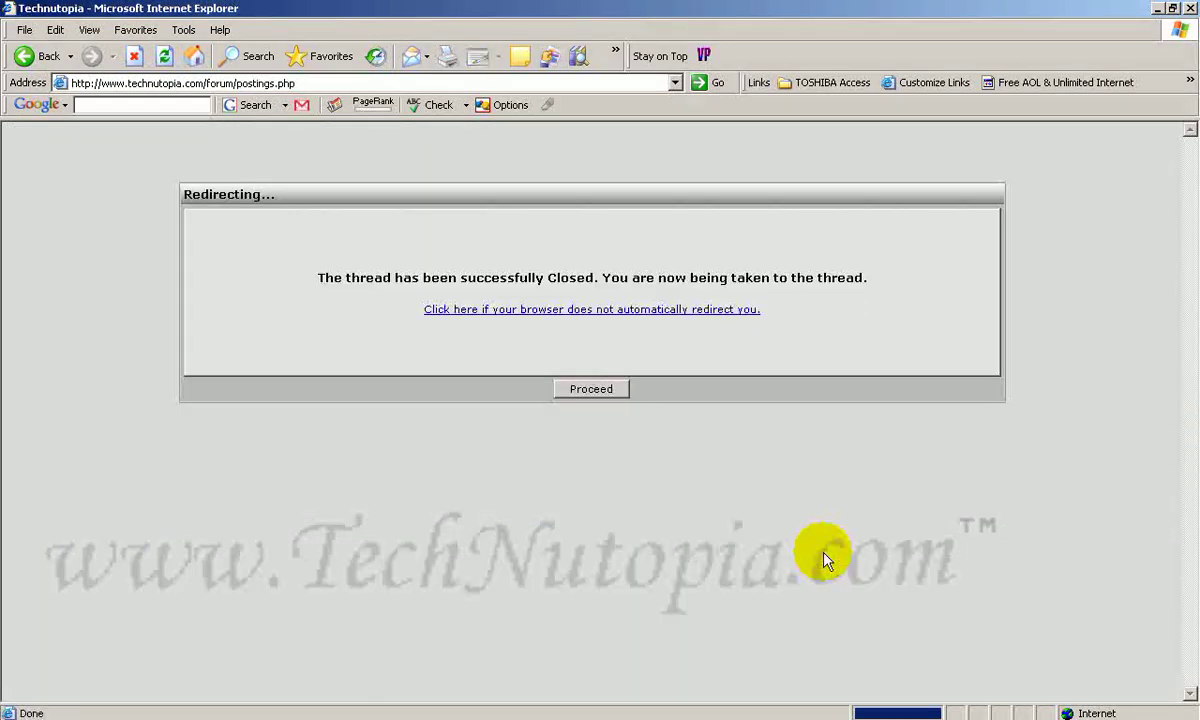
{"action": "left_click", "coordinate": [605, 392]}
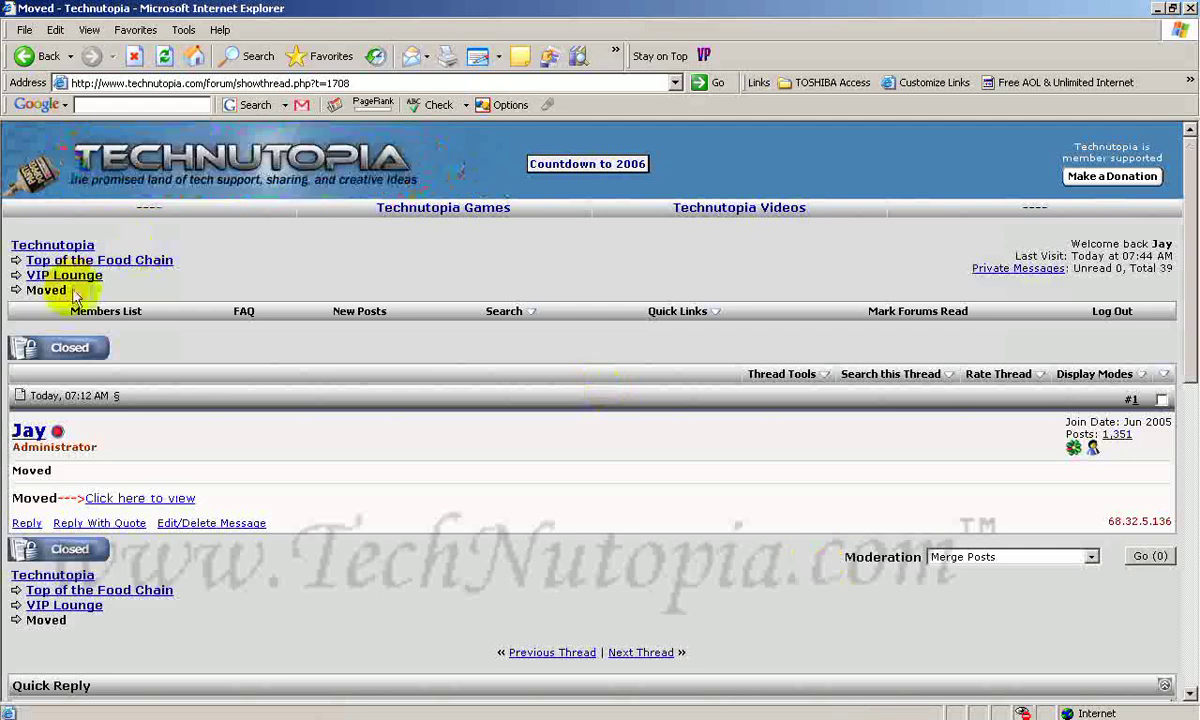
{"action": "left_click", "coordinate": [60, 274]}
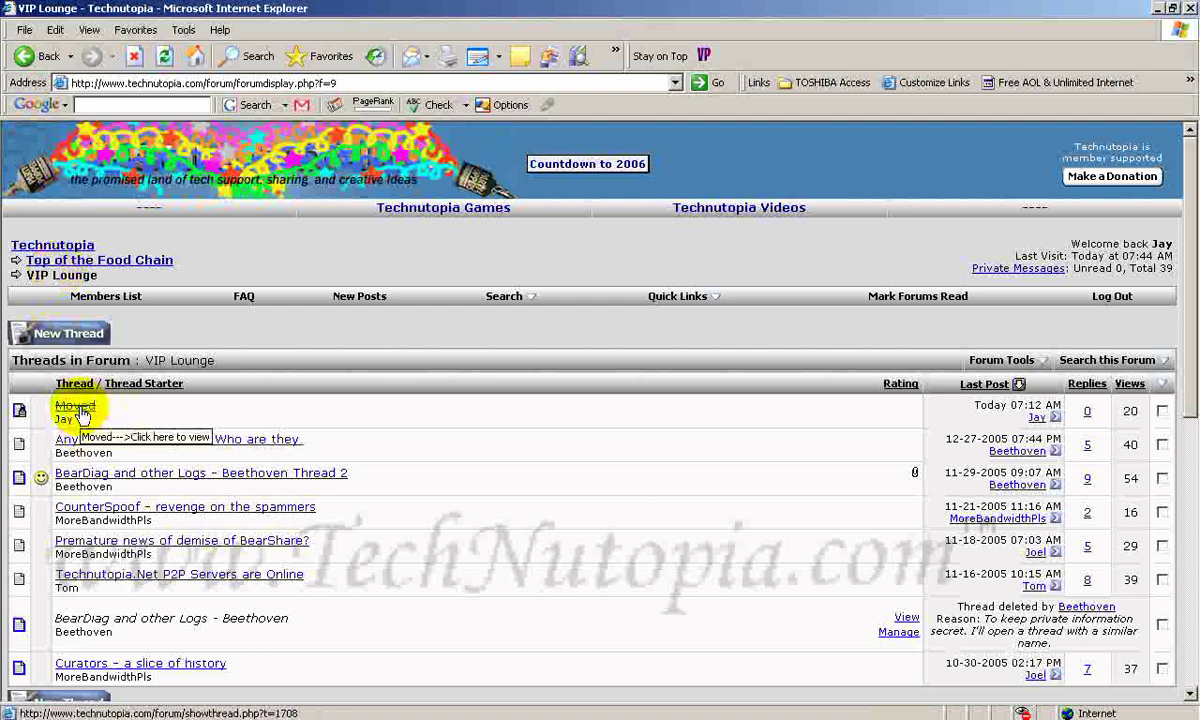
Step: Go through Top of the Food Chain to the Mod Squad forum's thread list
{"action": "left_click", "coordinate": [78, 263]}
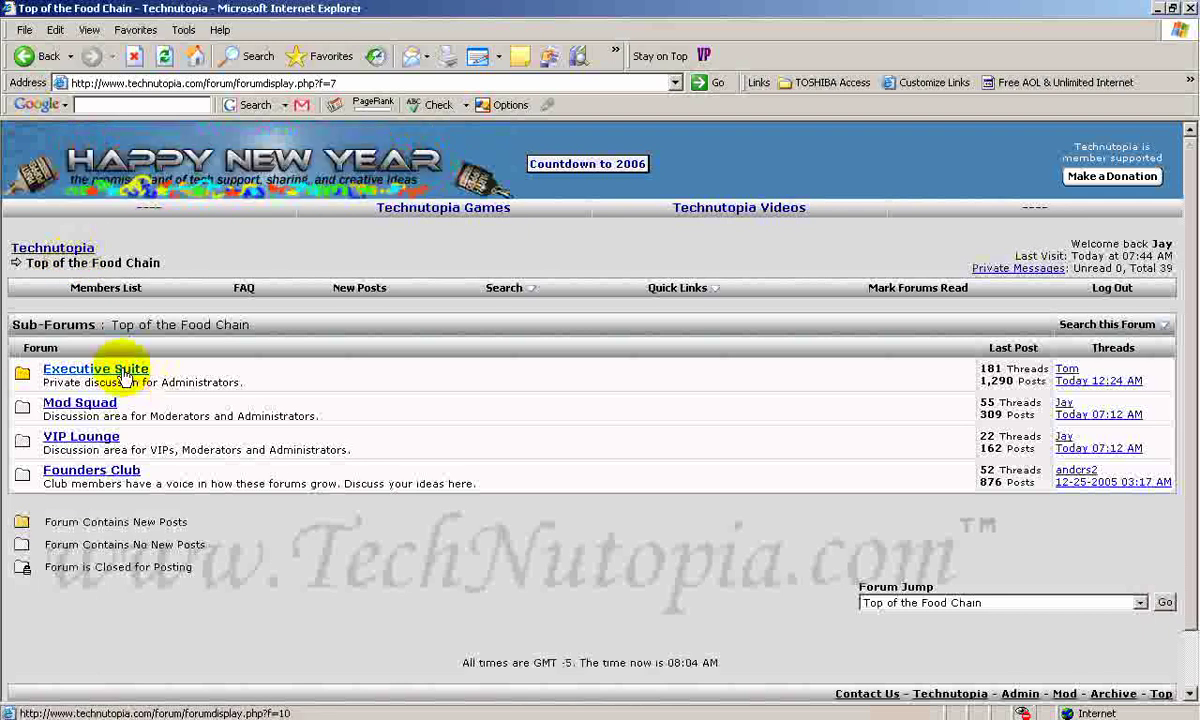
{"action": "left_click", "coordinate": [88, 410]}
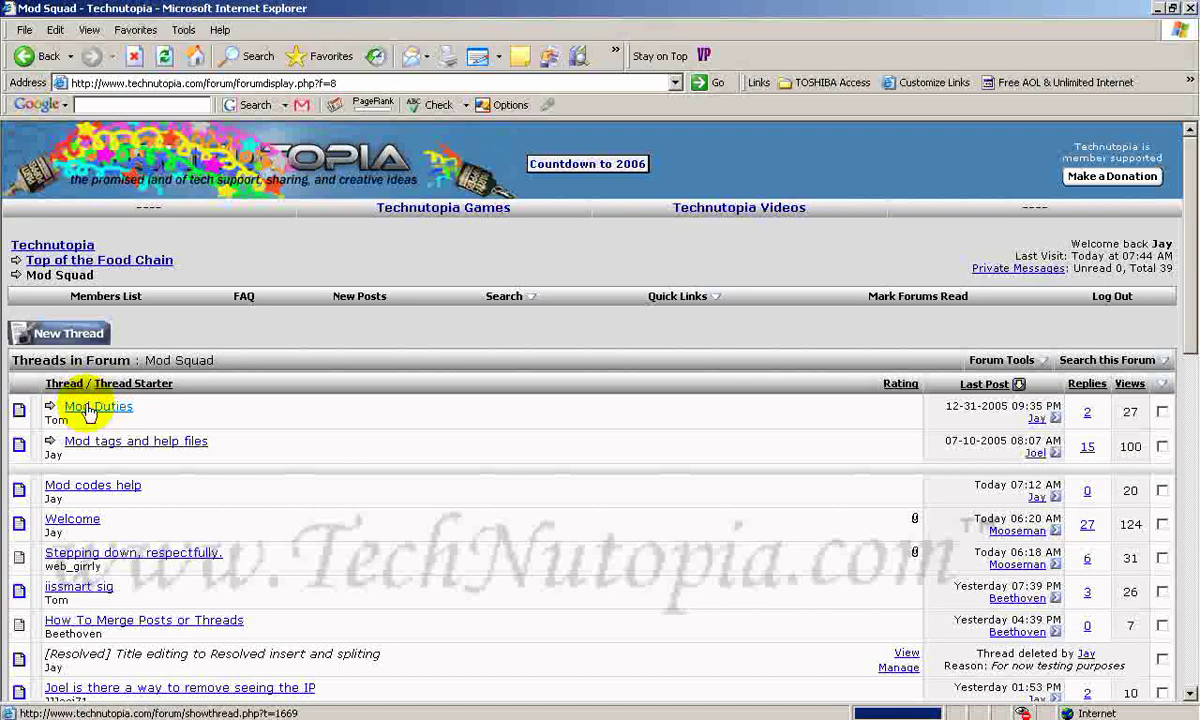